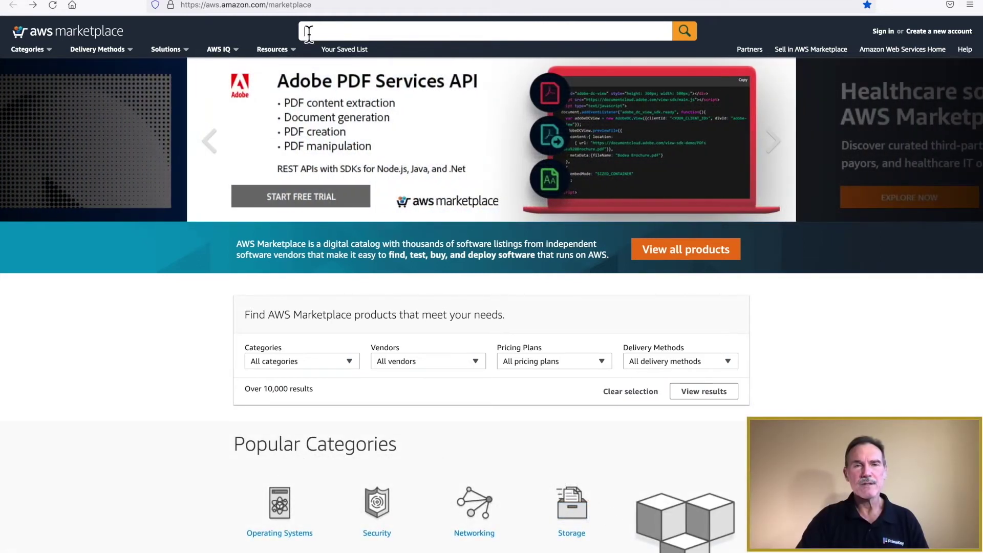
Search AWS Marketplace for 'ejbca' to list the EJBCA product listings.
{"action": "left_click", "coordinate": [309, 31]}
{"action": "type", "text": "ejbca"}
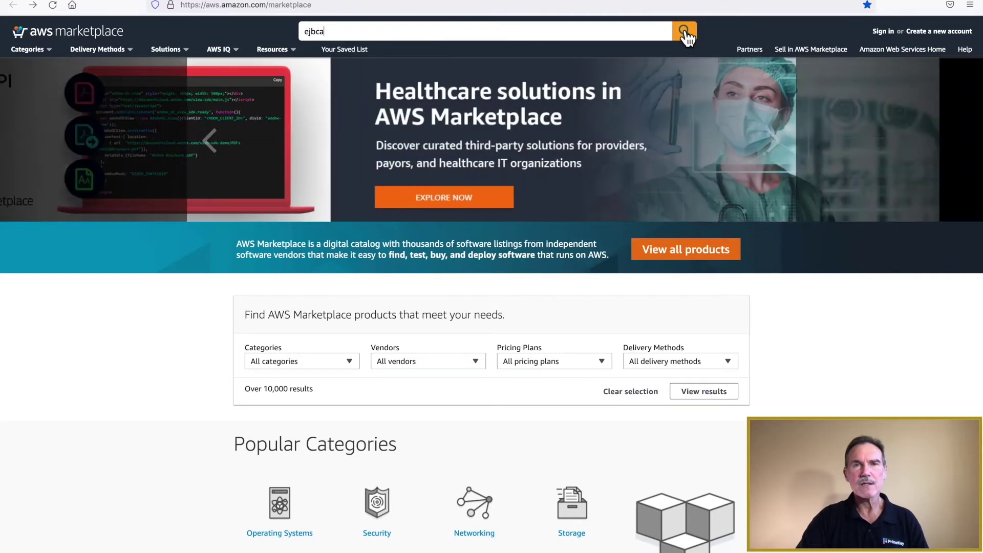
{"action": "left_click", "coordinate": [685, 34]}
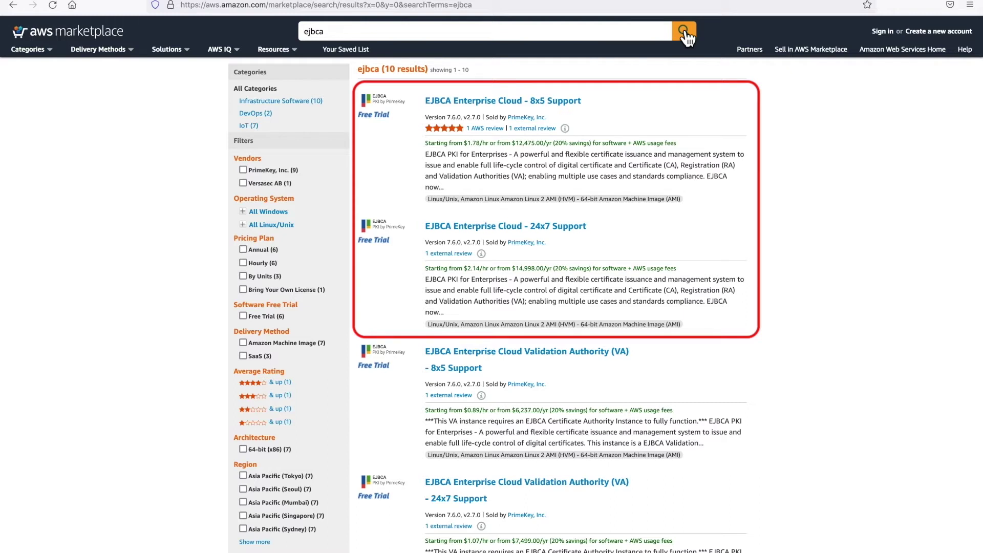
Open the EJBCA Enterprise Cloud - 8x5 Support listing and scroll down to its pricing.
{"action": "left_click", "coordinate": [560, 105]}
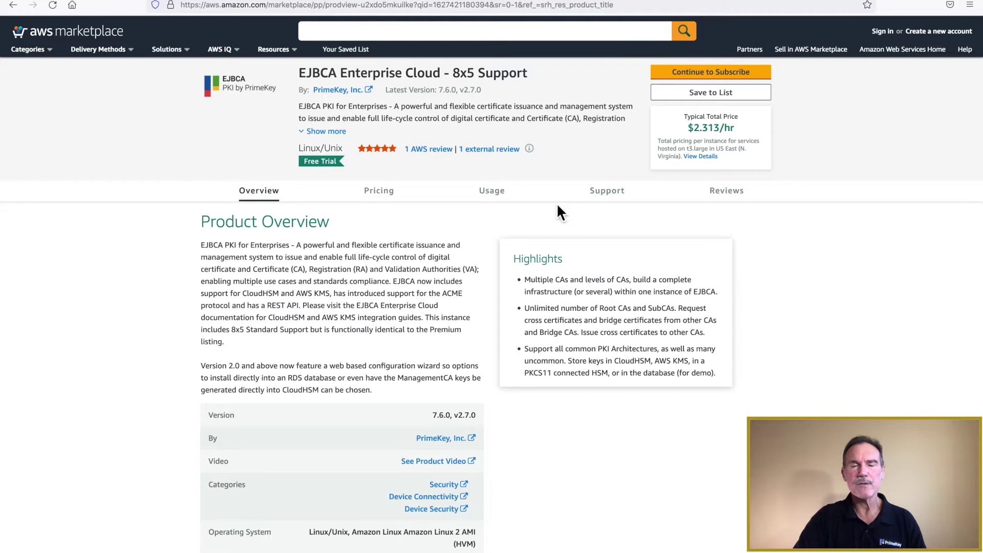
{"action": "scroll", "coordinate": [563, 404], "scroll_direction": "down", "scroll_amount": 2}
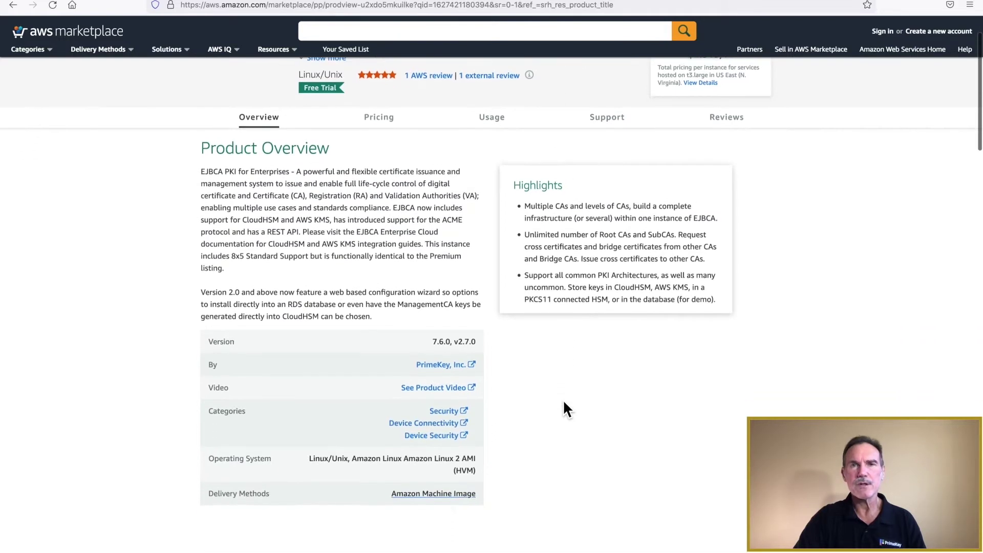
{"action": "scroll", "coordinate": [564, 403], "scroll_direction": "down", "scroll_amount": 6}
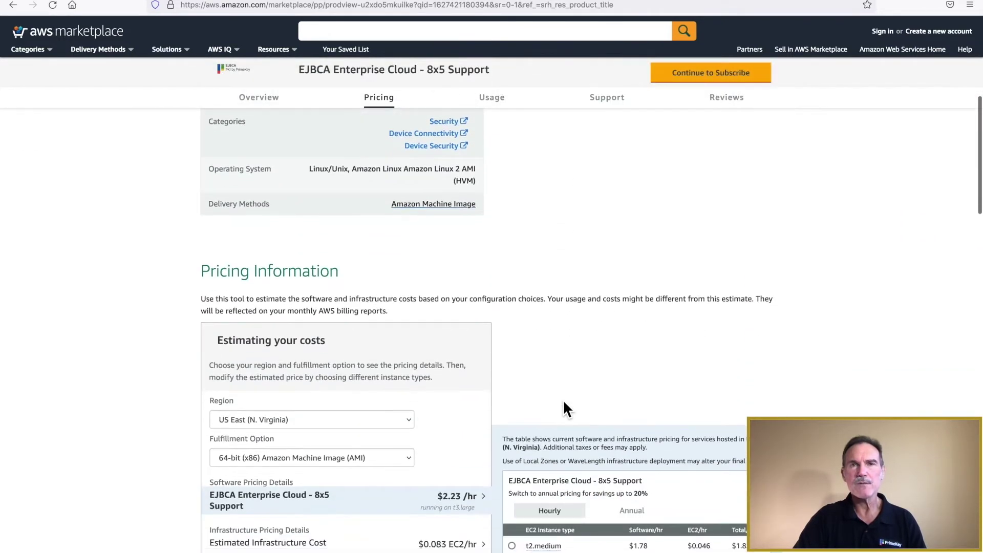
{"action": "scroll", "coordinate": [564, 403], "scroll_direction": "down", "scroll_amount": 5}
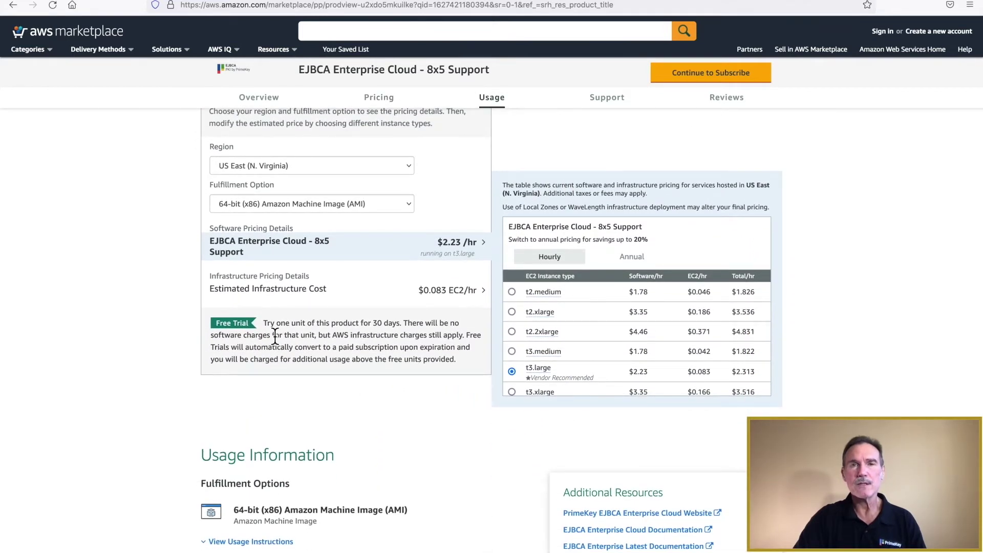
Highlight the Free Trial paragraph, then return to the top of the product page.
{"action": "left_click", "coordinate": [265, 324]}
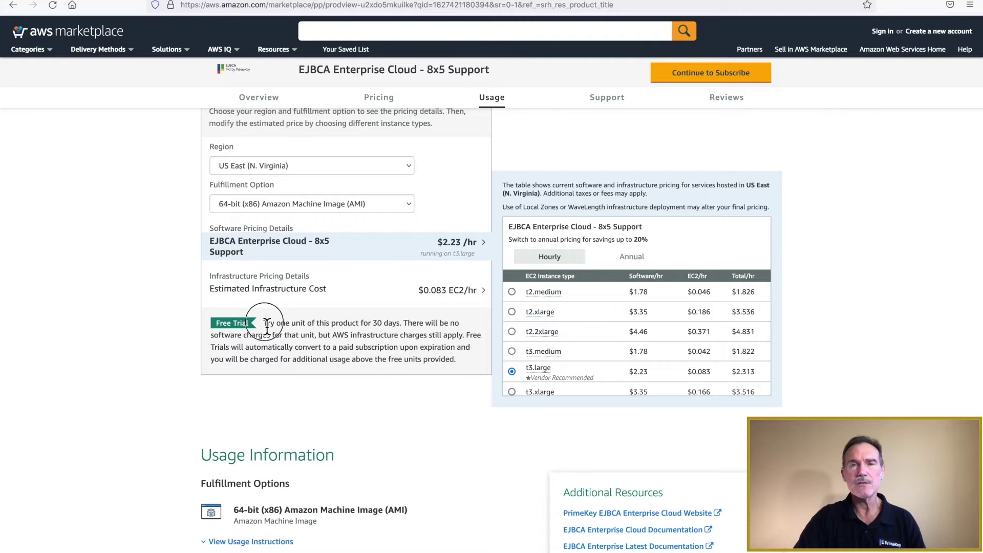
{"action": "left_click_drag", "start_coordinate": [266, 324], "coordinate": [474, 369]}
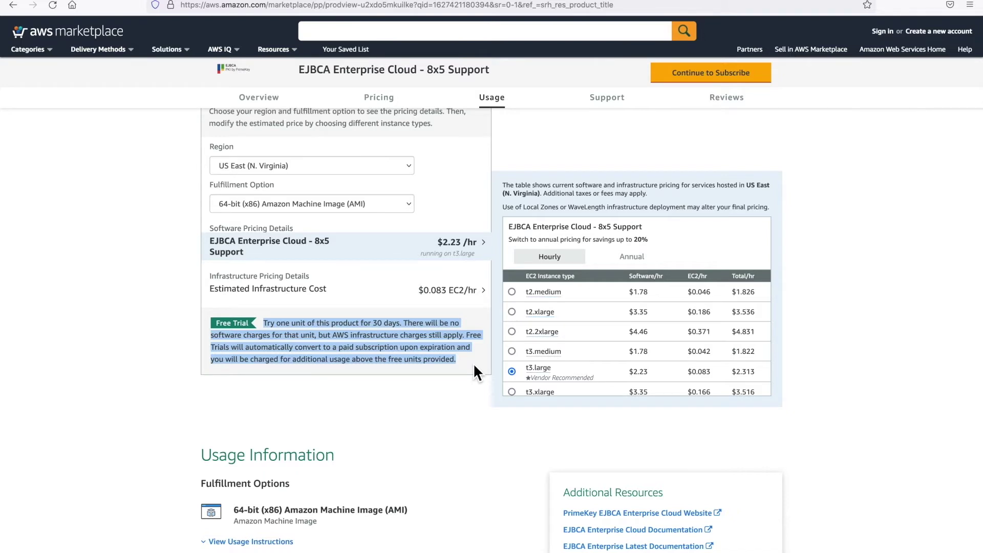
{"action": "left_click", "coordinate": [473, 365]}
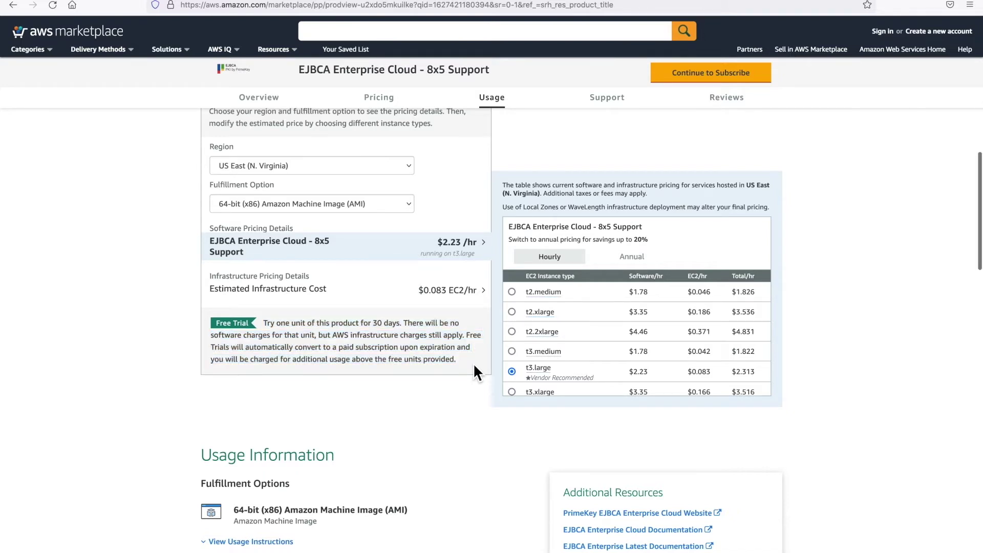
{"action": "scroll", "coordinate": [473, 379], "scroll_direction": "up", "scroll_amount": 4}
{"action": "scroll", "coordinate": [474, 399], "scroll_direction": "up", "scroll_amount": 8}
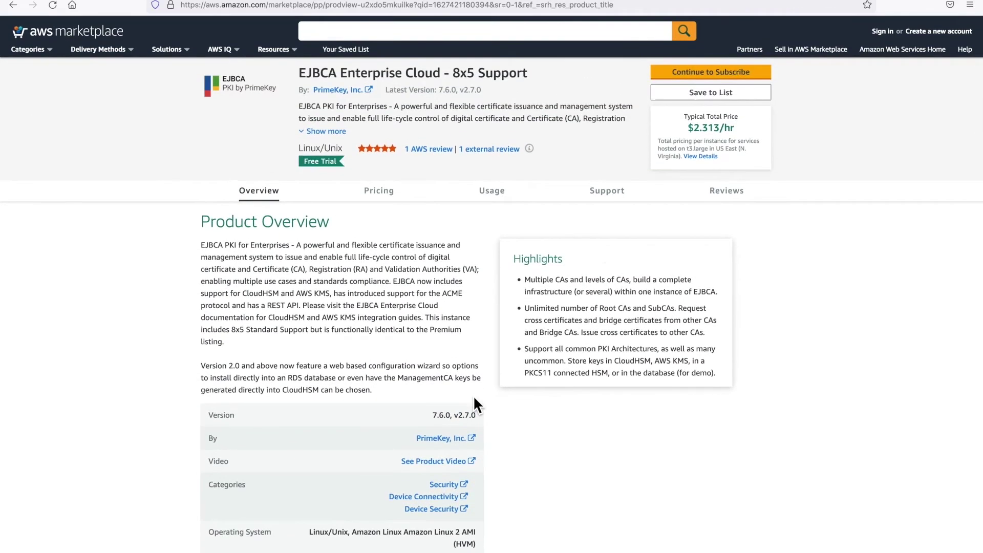
Sign in and accept the seller's terms to subscribe to EJBCA Enterprise Cloud - 8x5 Support.
{"action": "left_click", "coordinate": [732, 82]}
{"action": "left_click", "coordinate": [262, 236]}
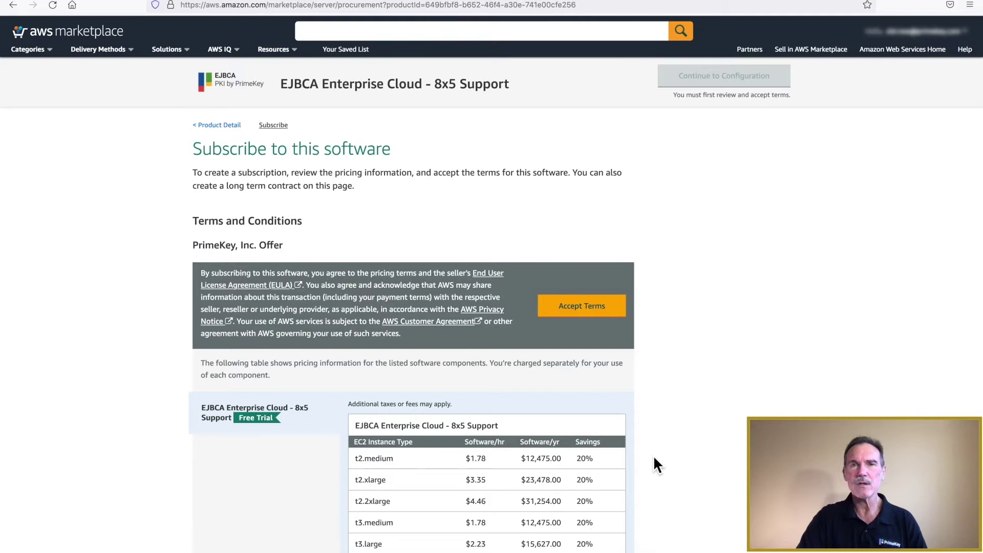
{"action": "scroll", "coordinate": [655, 458], "scroll_direction": "down", "scroll_amount": 5}
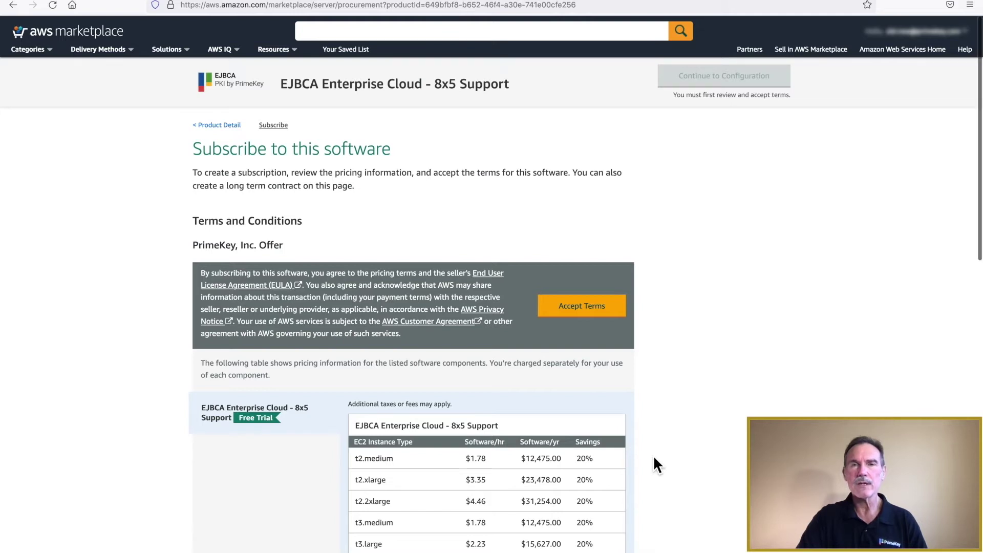
{"action": "scroll", "coordinate": [653, 455], "scroll_direction": "down", "scroll_amount": 2}
{"action": "scroll", "coordinate": [653, 455], "scroll_direction": "up", "scroll_amount": 4}
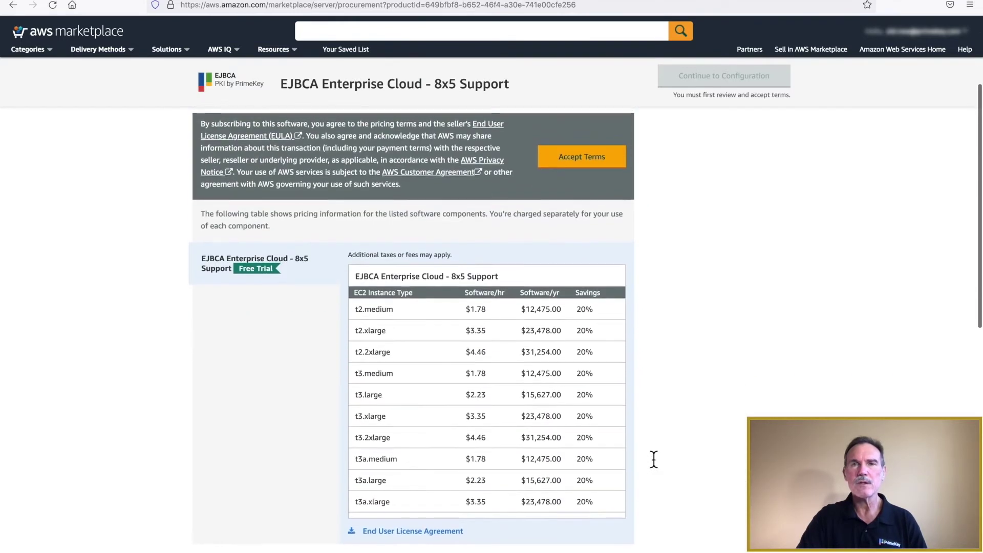
{"action": "scroll", "coordinate": [653, 455], "scroll_direction": "up", "scroll_amount": 1}
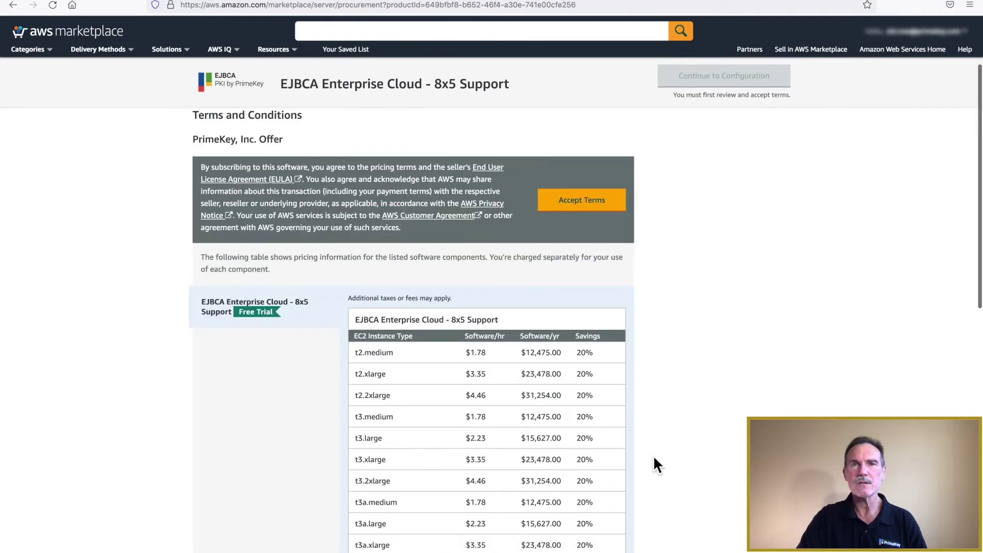
{"action": "left_click", "coordinate": [568, 203]}
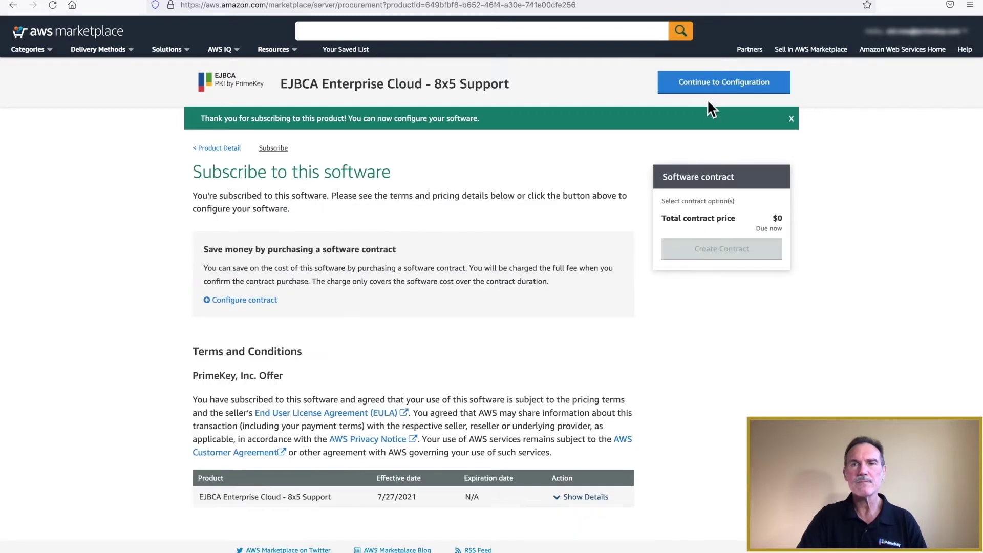
Configure the software as 64-bit AMI, version 7.6.0, v2.7.0, in the US East (Ohio) region.
{"action": "left_click", "coordinate": [709, 90]}
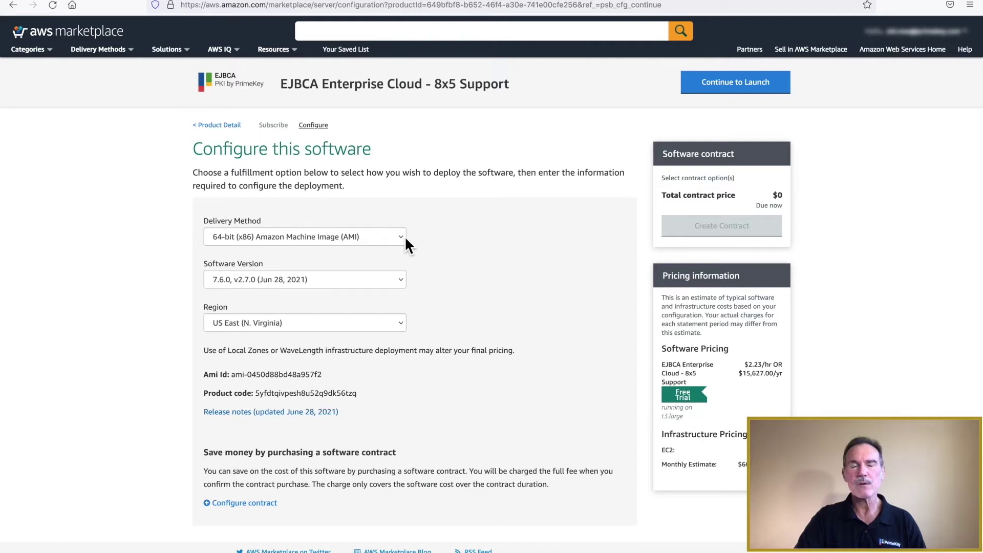
{"action": "left_click", "coordinate": [405, 236]}
{"action": "left_click", "coordinate": [406, 241]}
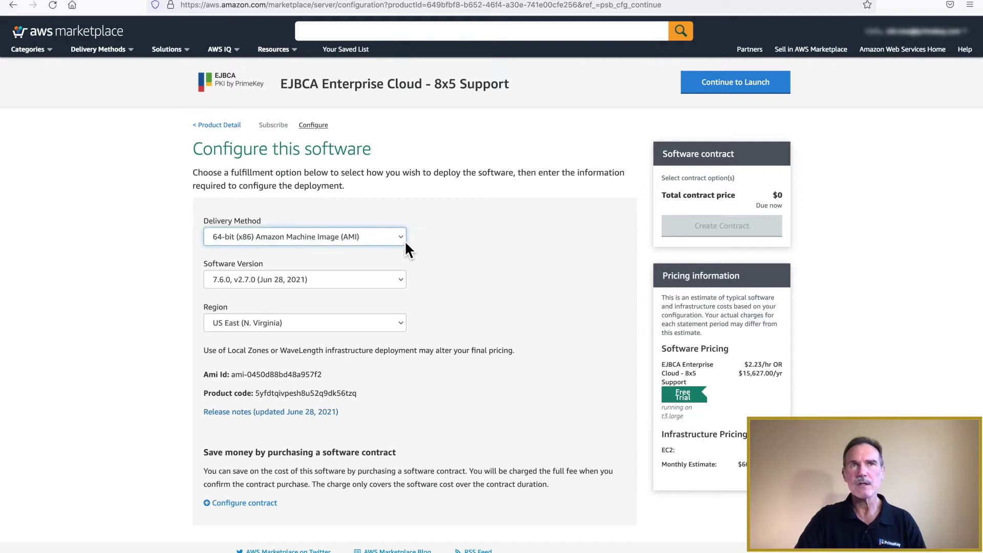
{"action": "left_click", "coordinate": [403, 287]}
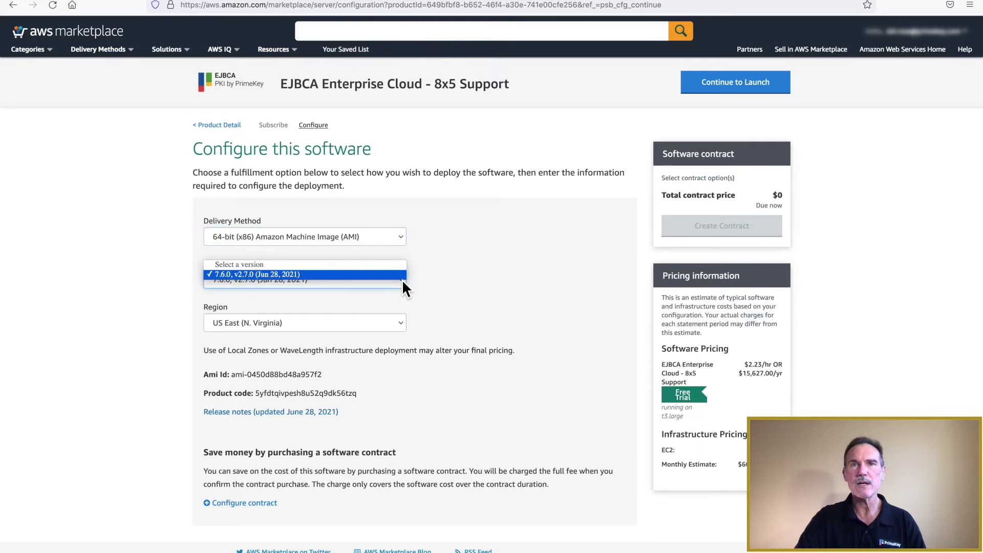
{"action": "left_click", "coordinate": [402, 282]}
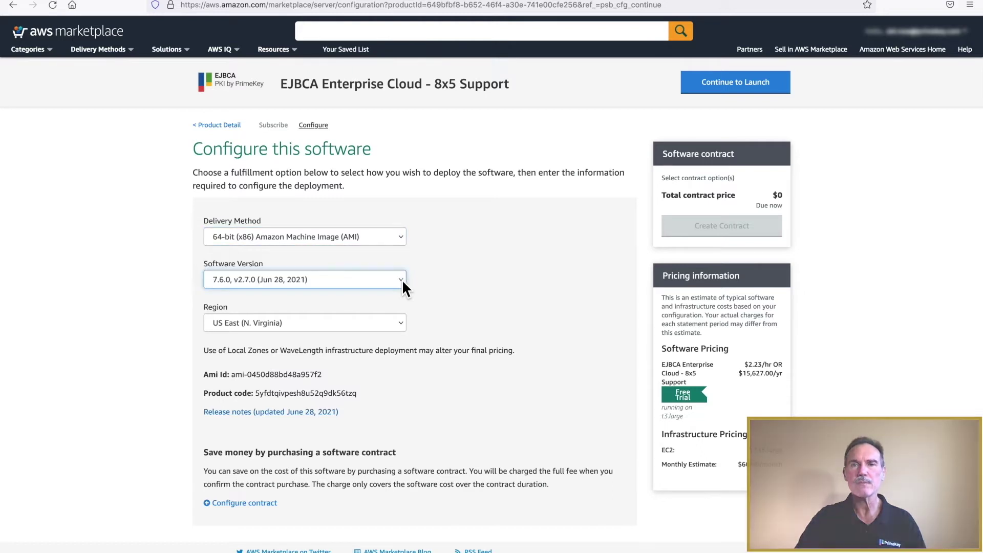
{"action": "left_click", "coordinate": [403, 322]}
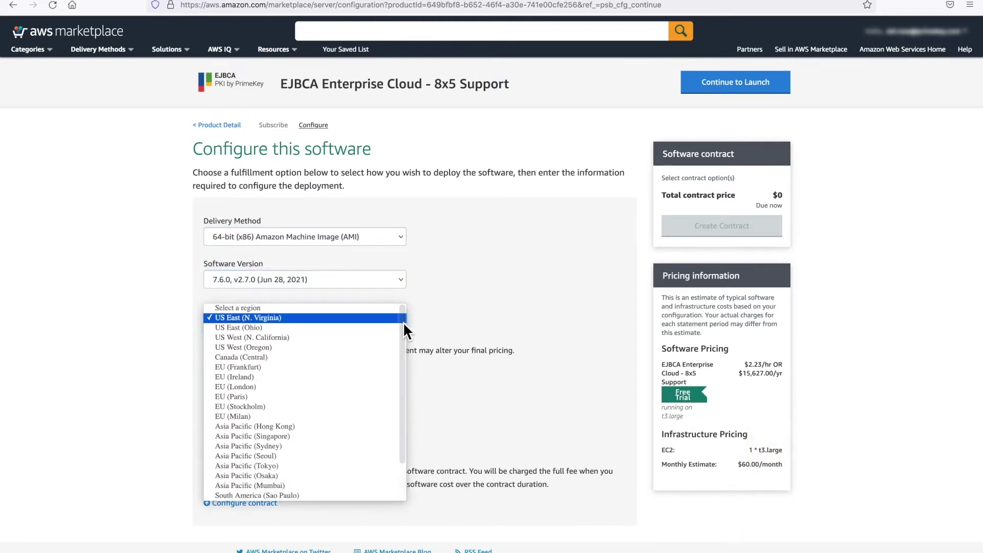
{"action": "left_click", "coordinate": [399, 328]}
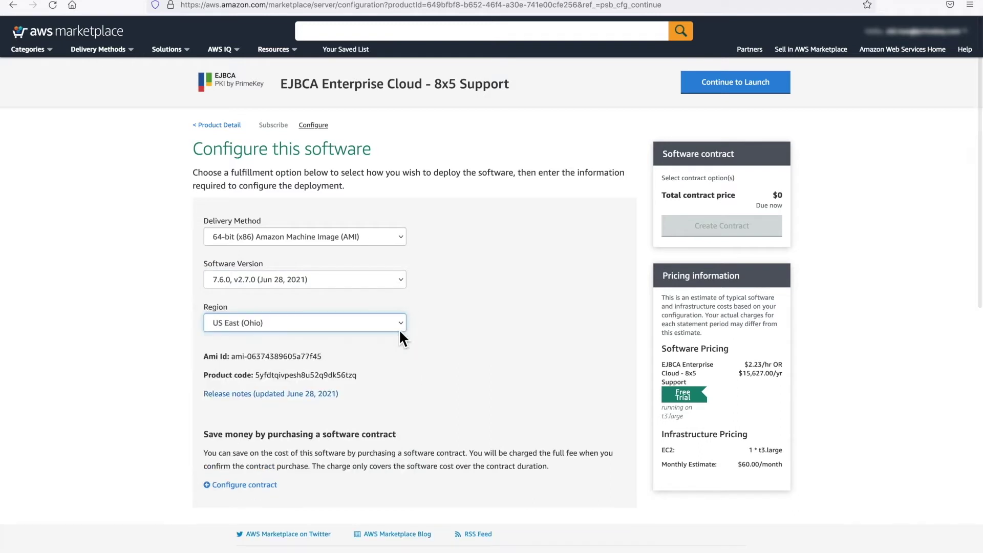
{"action": "left_click", "coordinate": [741, 97]}
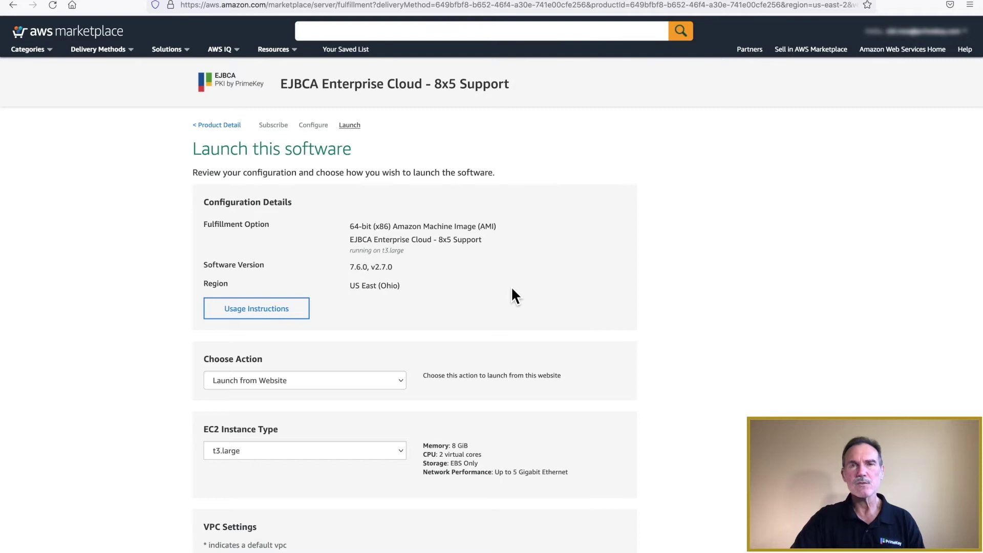
Scroll through the launch settings: t3.large, the default VPC and a us-east-2c subnet.
{"action": "scroll", "coordinate": [746, 307], "scroll_direction": "down", "scroll_amount": 3}
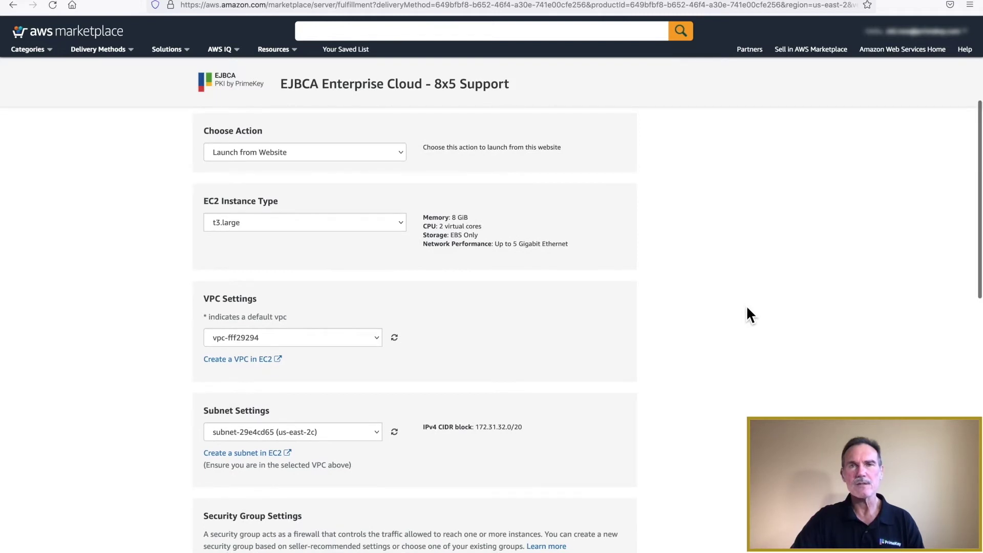
{"action": "scroll", "coordinate": [747, 308], "scroll_direction": "down", "scroll_amount": 3}
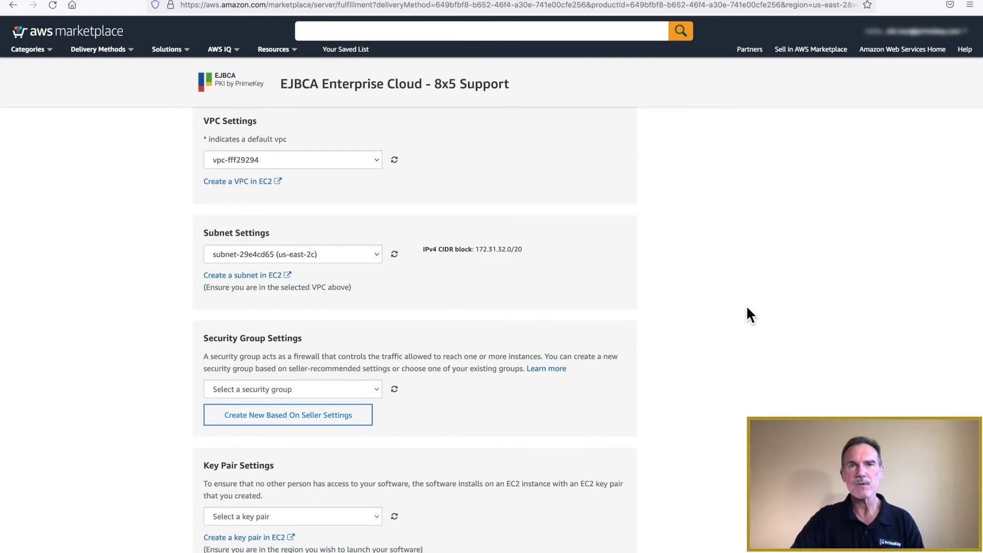
{"action": "scroll", "coordinate": [747, 308], "scroll_direction": "down", "scroll_amount": 2}
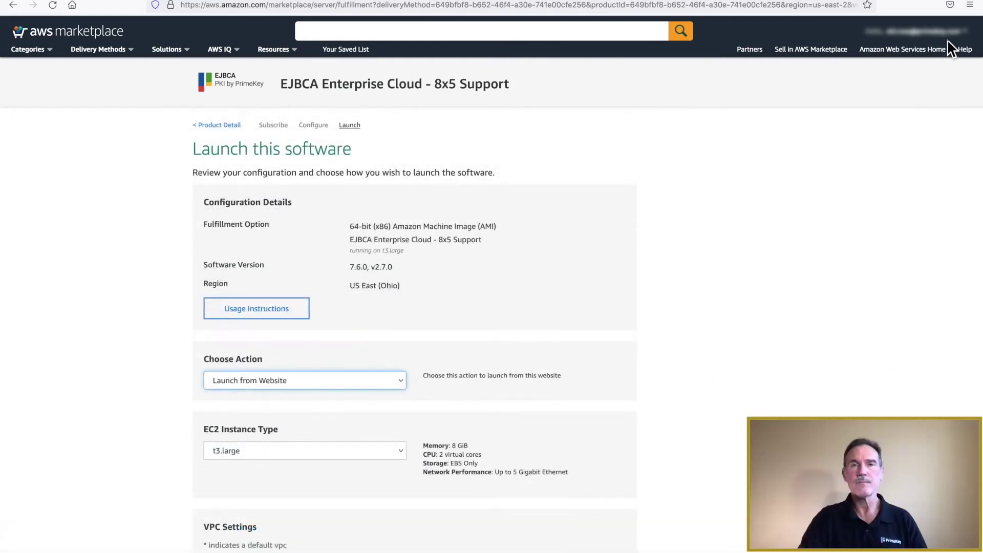
{"action": "mouse_move", "coordinate": [947, 39]}
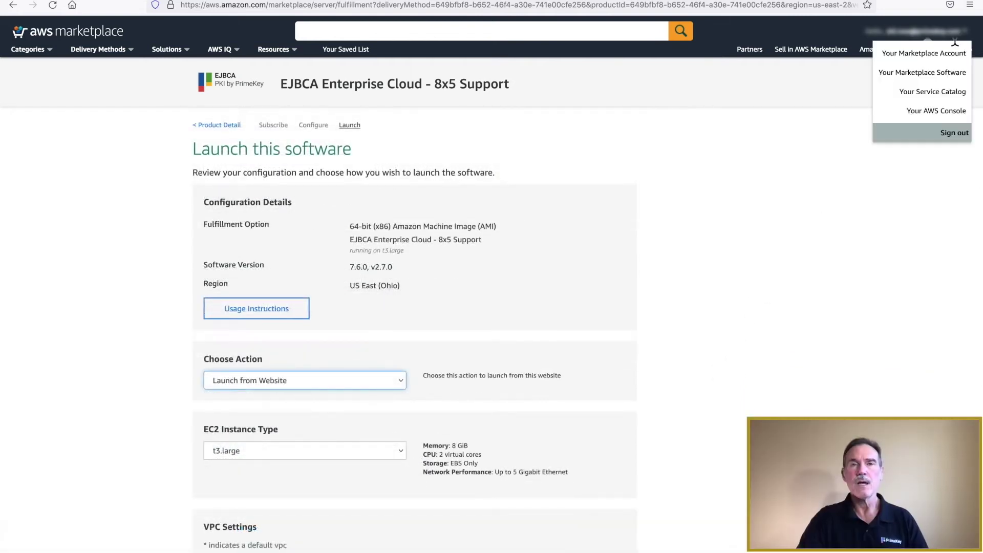
Switch to the AWS Console and open the EC2 dashboard by searching 'ec2'.
{"action": "left_click", "coordinate": [959, 116]}
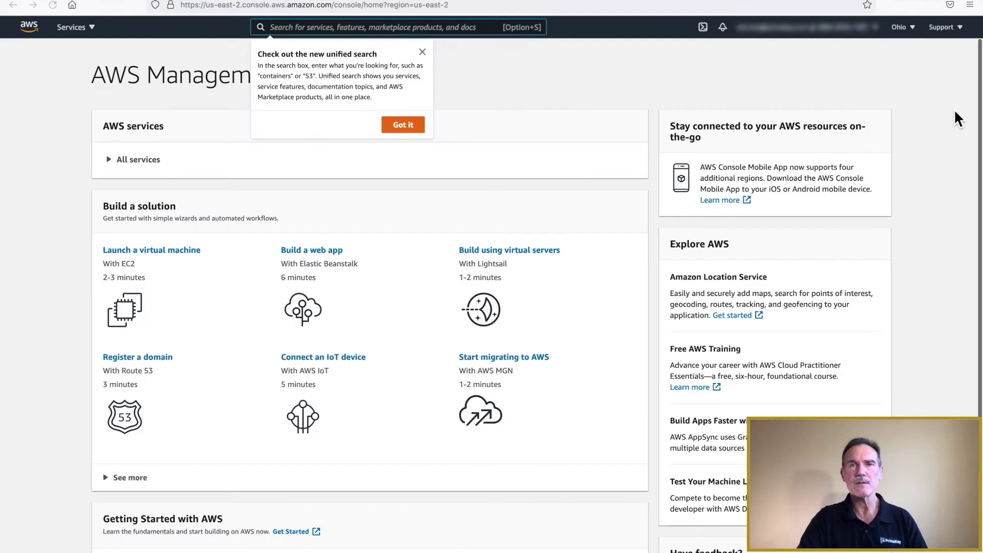
{"action": "left_click", "coordinate": [404, 127]}
{"action": "left_click", "coordinate": [367, 20]}
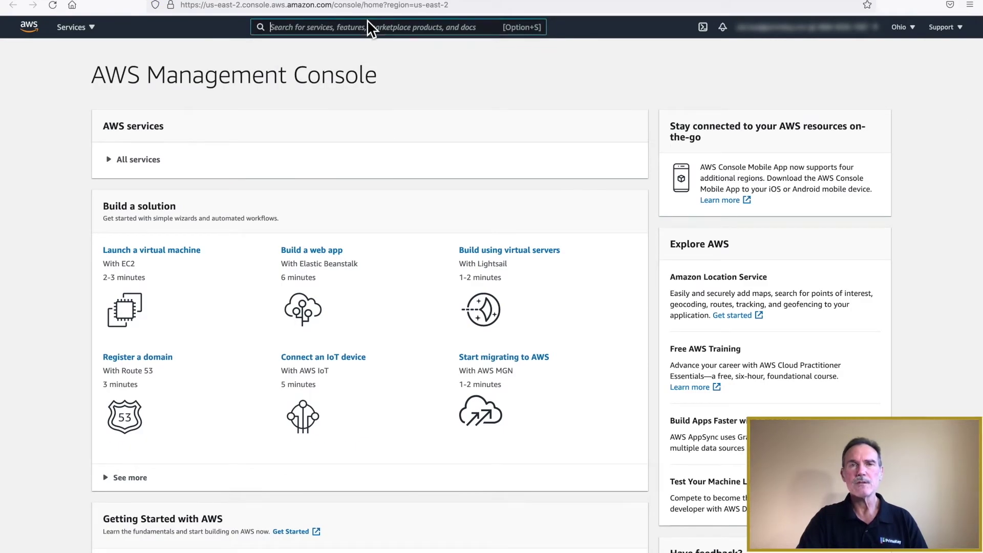
{"action": "type", "text": "ec2"}
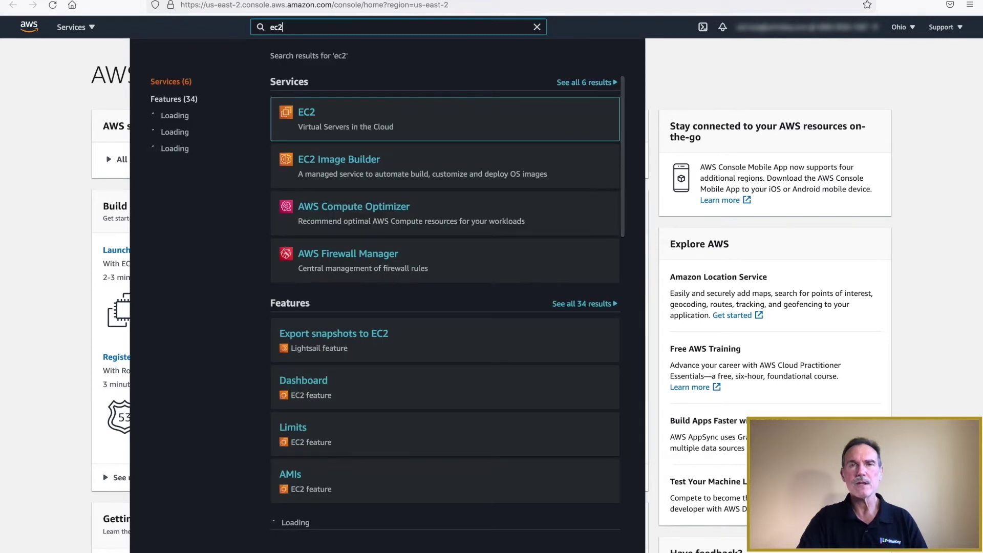
{"action": "mouse_move", "coordinate": [353, 118]}
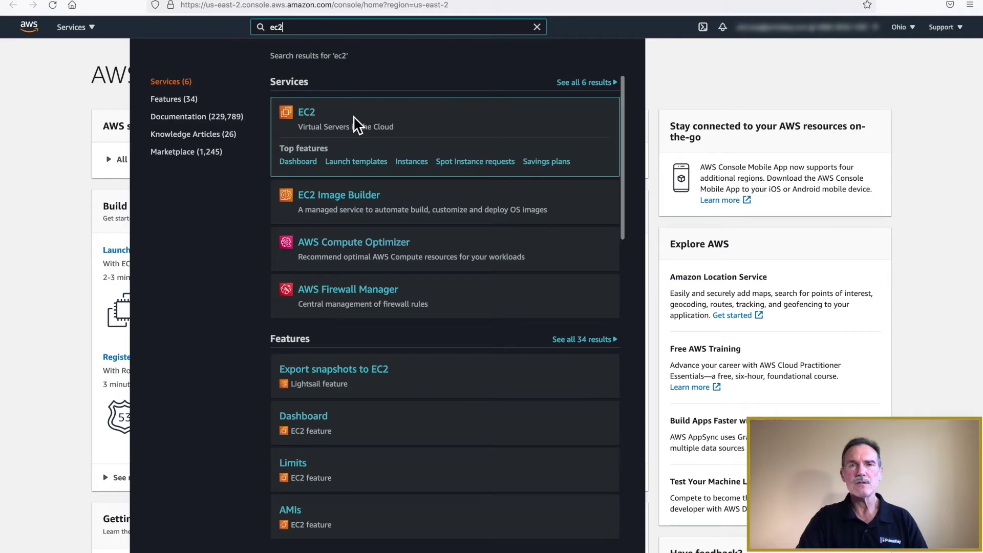
{"action": "left_click", "coordinate": [306, 112]}
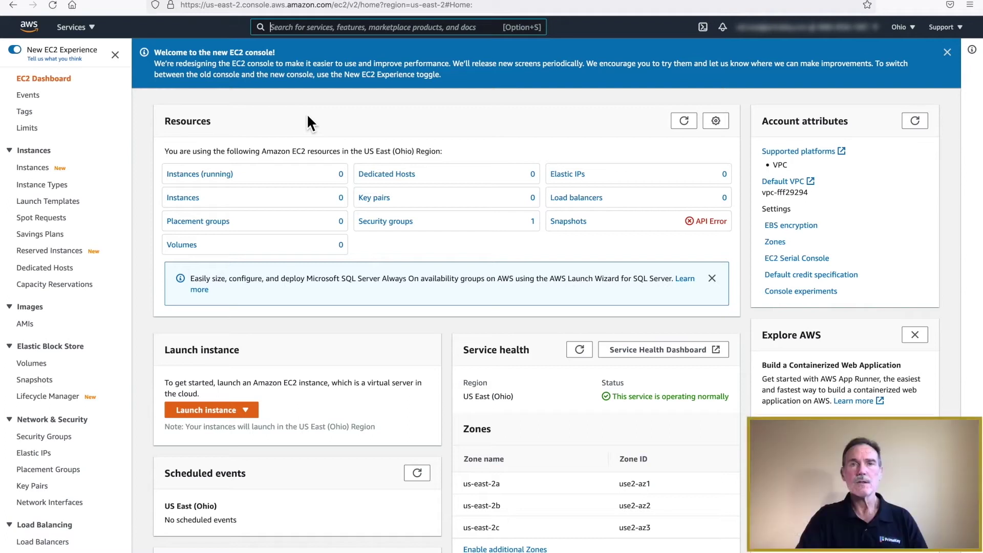
Create key pair Primekey_SSH_EJBCA_Keys in .pem format and save its private key file.
{"action": "left_click", "coordinate": [373, 195]}
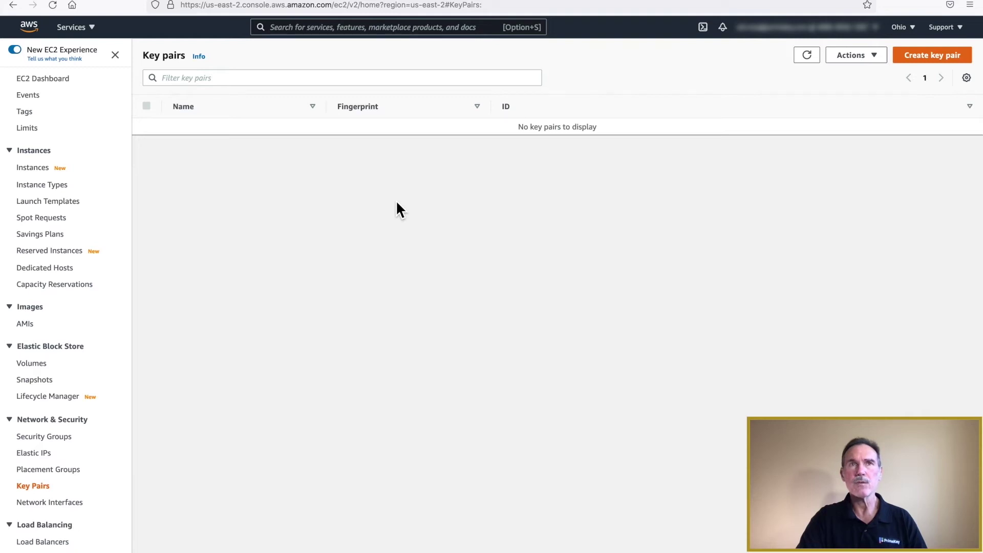
{"action": "left_click", "coordinate": [925, 55]}
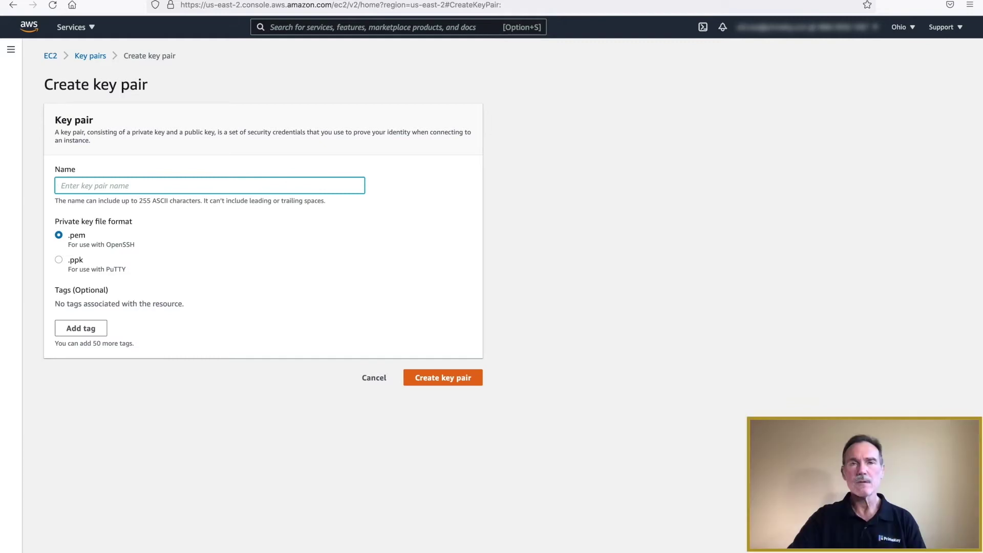
{"action": "type", "text": "Primekey_SSH_EJBCA_Keys"}
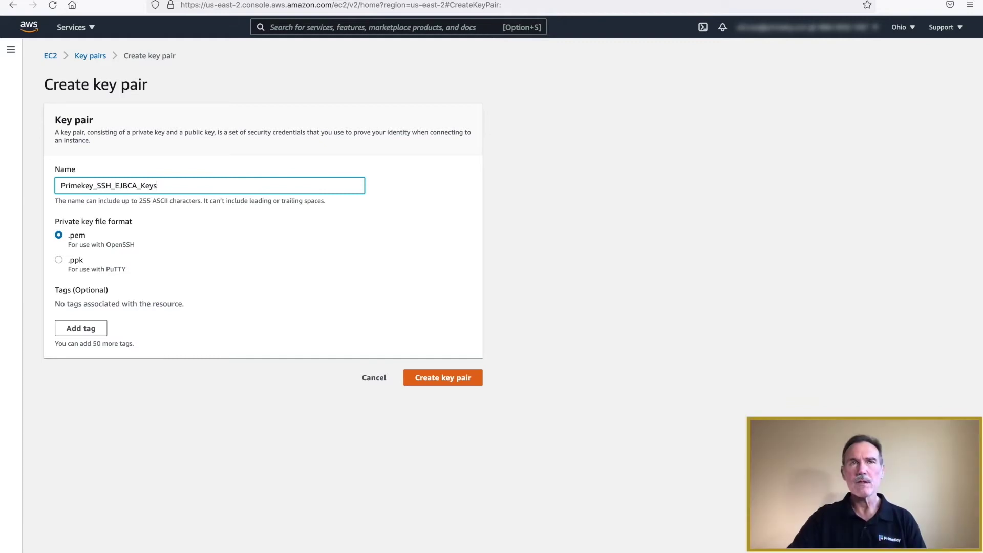
{"action": "left_click", "coordinate": [439, 382]}
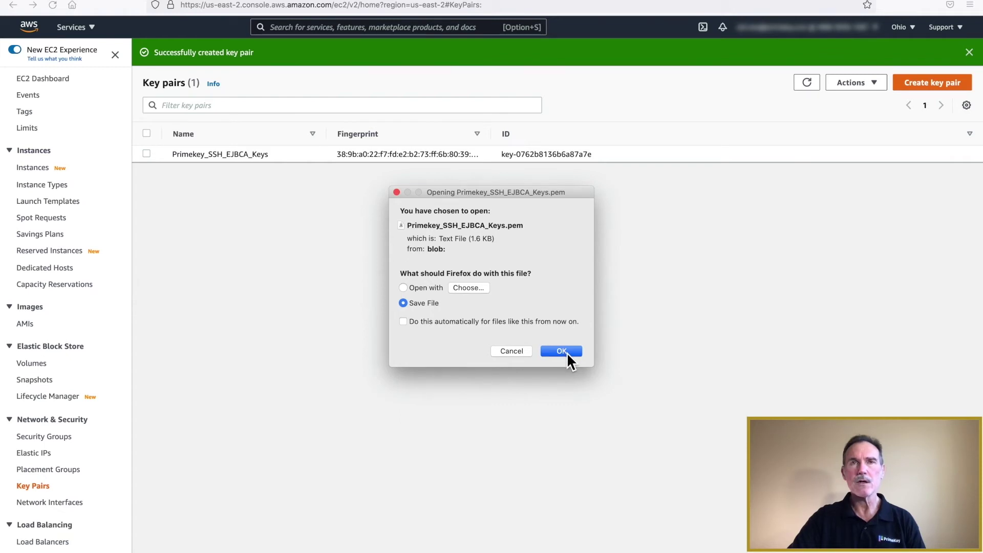
{"action": "left_click", "coordinate": [568, 353]}
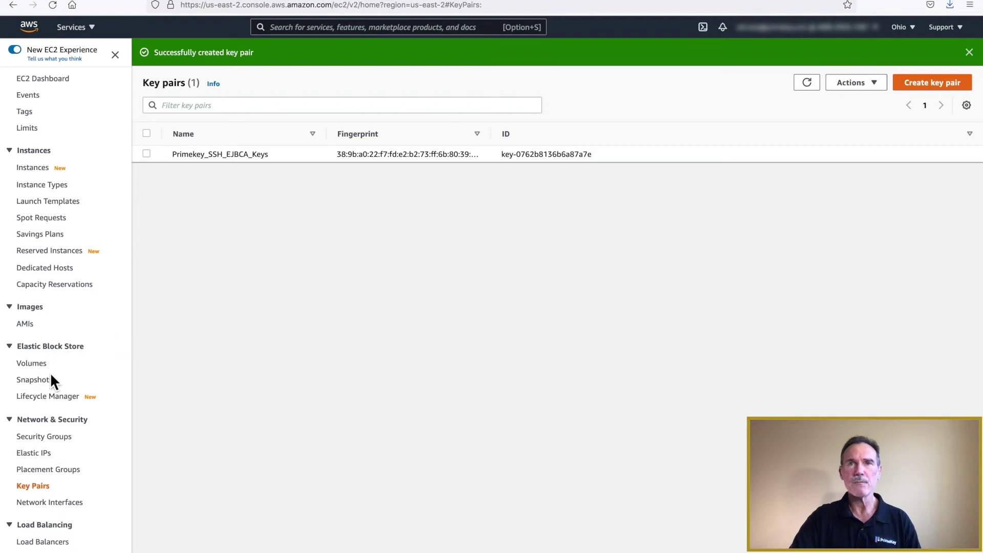
Start a new security group with Primekey_EJBCA_SecurityGroup as both name and description.
{"action": "left_click", "coordinate": [43, 436]}
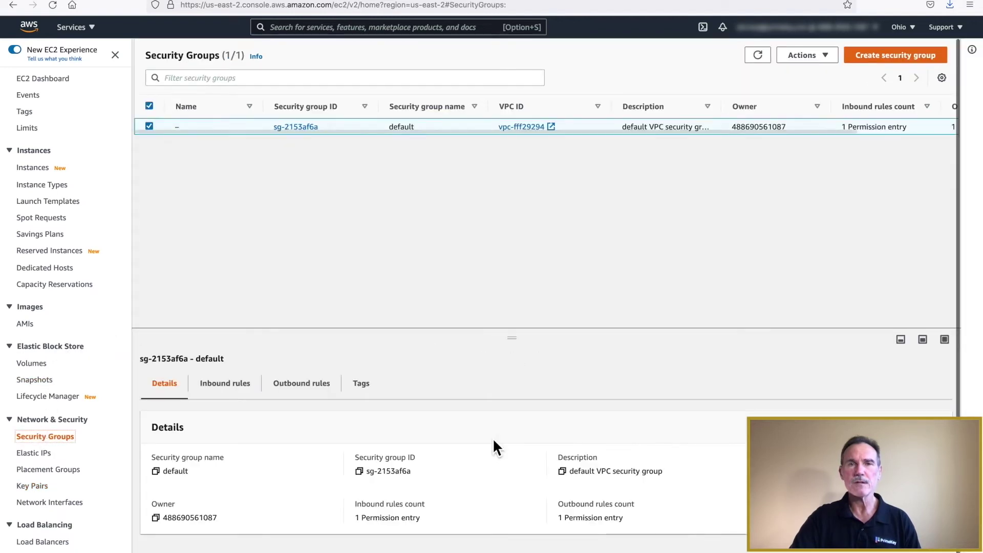
{"action": "left_click", "coordinate": [896, 64]}
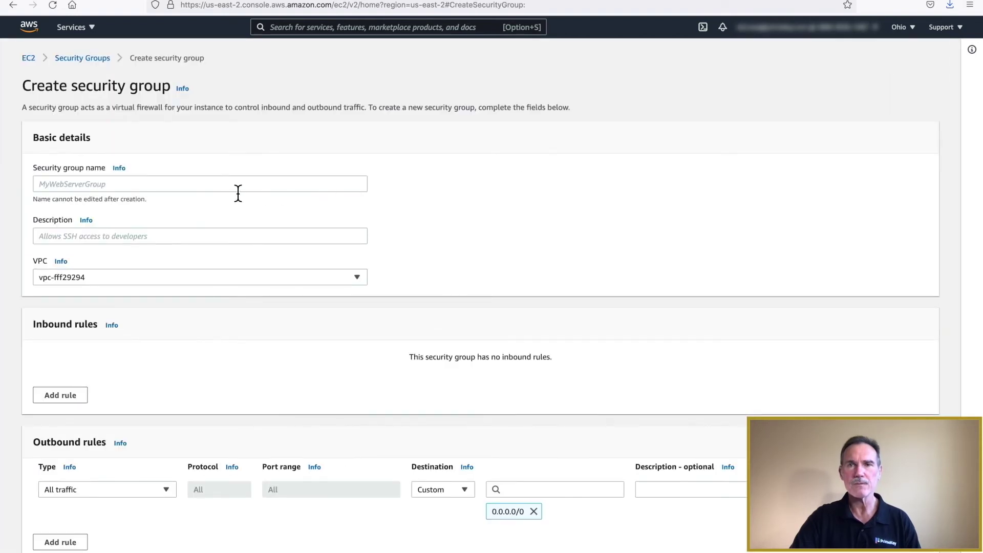
{"action": "left_click", "coordinate": [238, 192]}
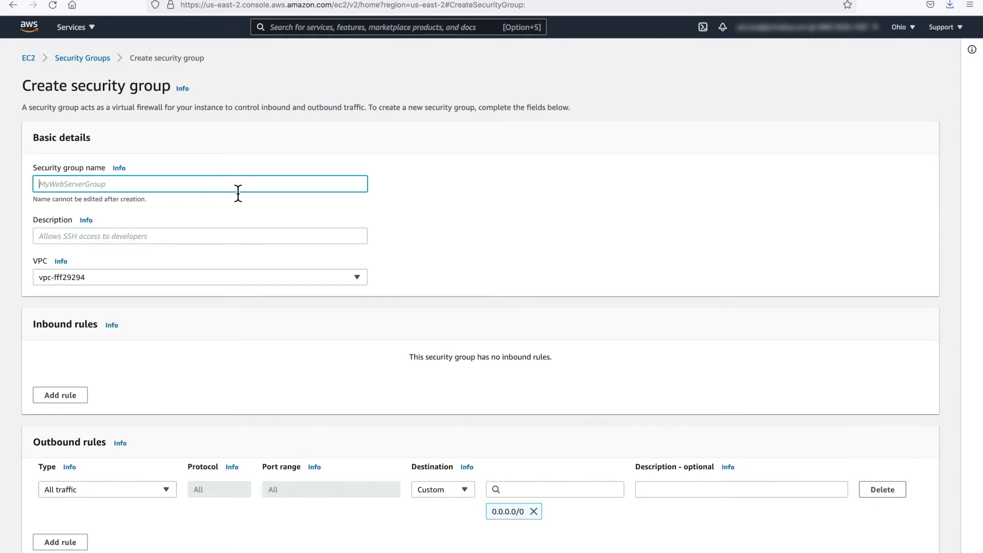
{"action": "type", "text": "Primekey_EJBCA_SecurityGroup"}
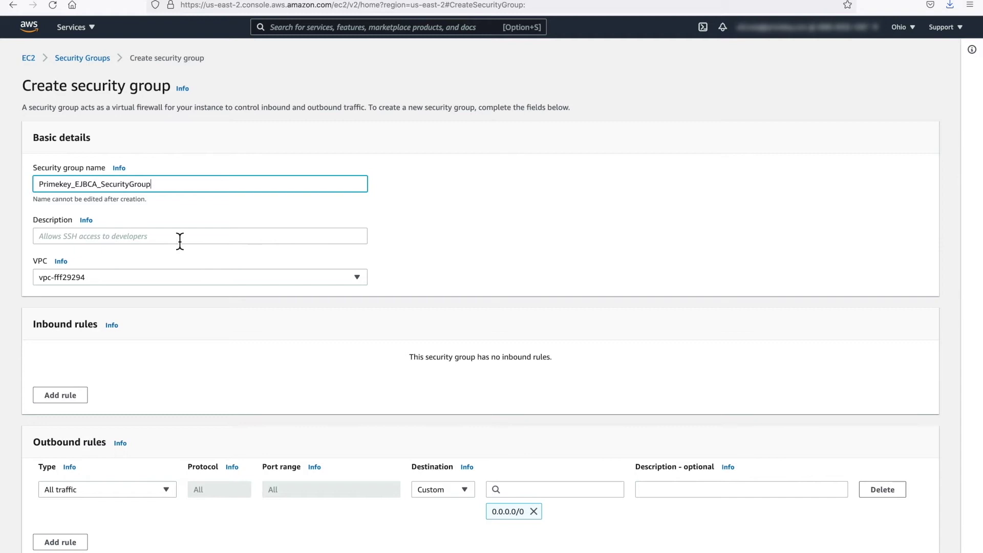
{"action": "left_click", "coordinate": [174, 244]}
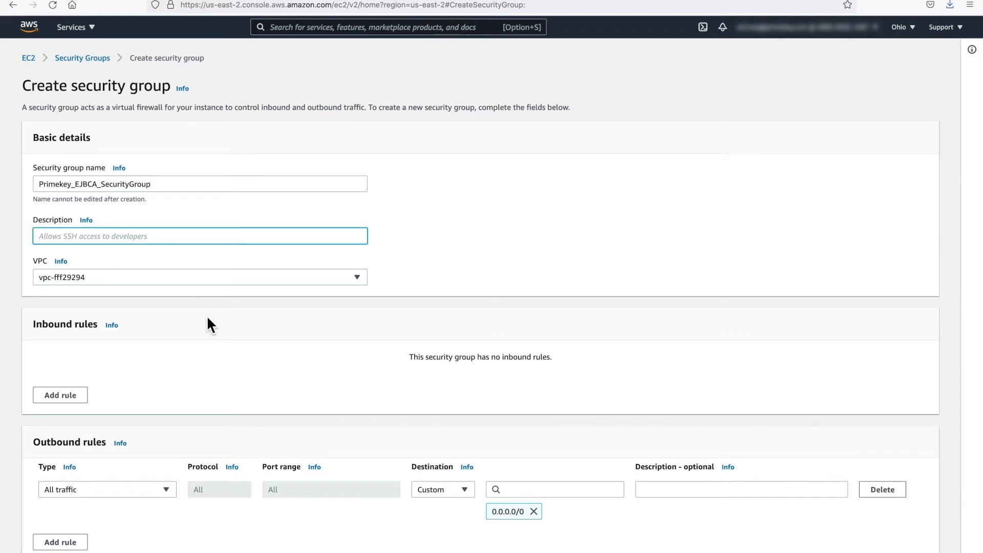
{"action": "type", "text": "Primekey_EJBCA_SecurityGroup"}
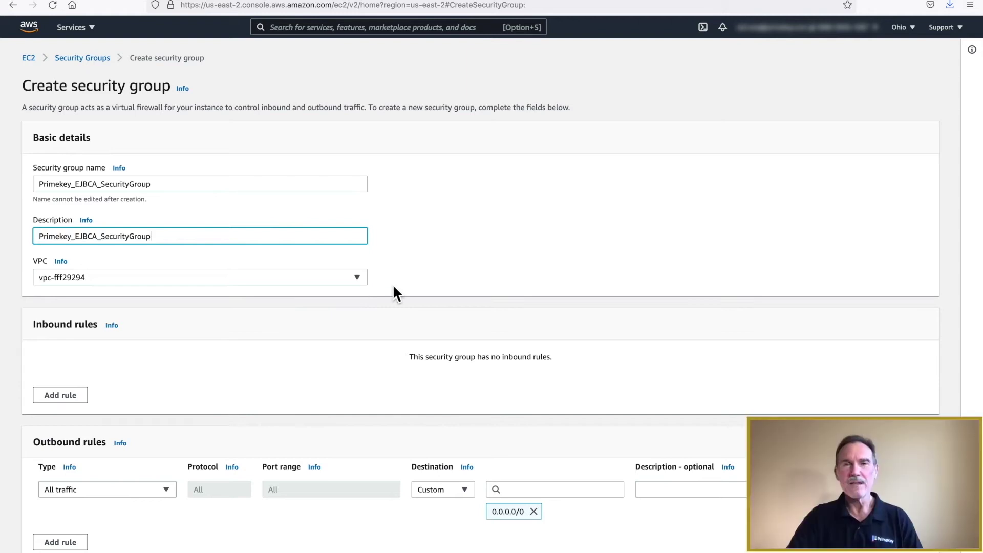
{"action": "scroll", "coordinate": [394, 287], "scroll_direction": "down", "scroll_amount": 3}
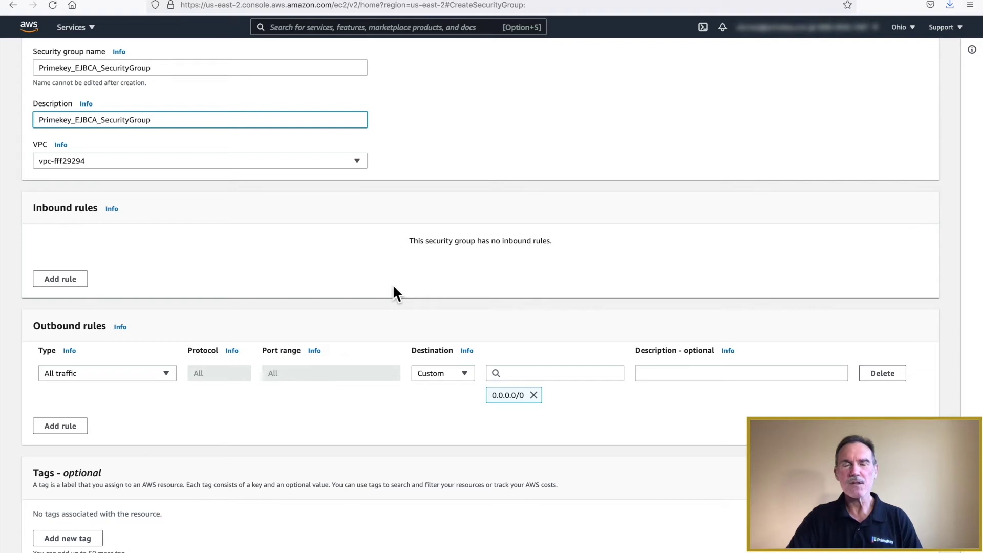
Add an SSH inbound rule on port 22 described as 'SSH access to EJBCA'.
{"action": "left_click", "coordinate": [79, 290]}
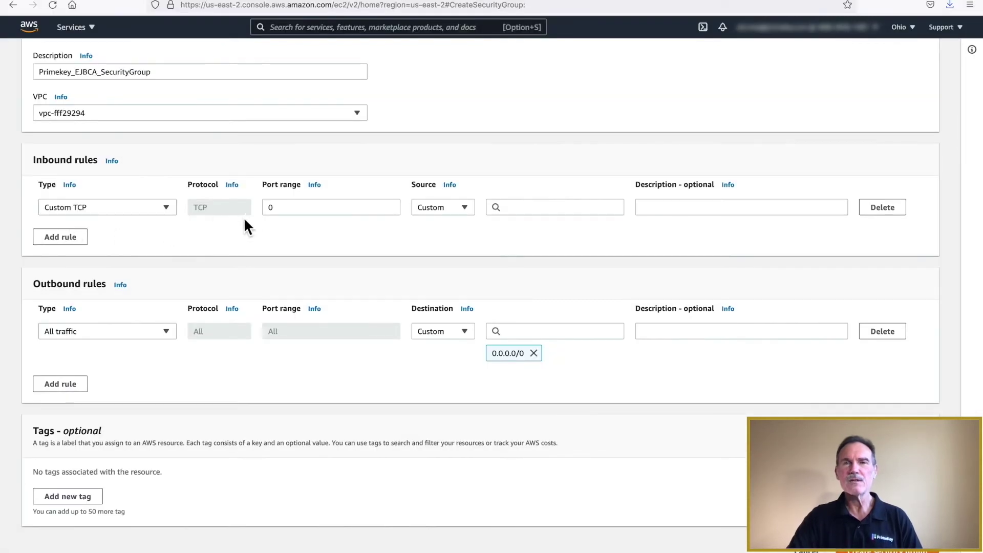
{"action": "left_click", "coordinate": [168, 206]}
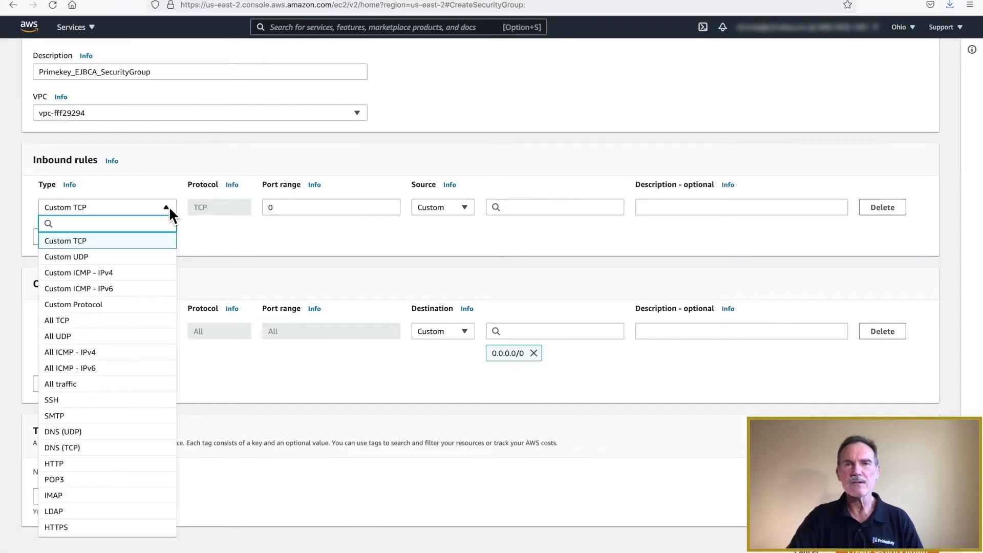
{"action": "type", "text": "ss"}
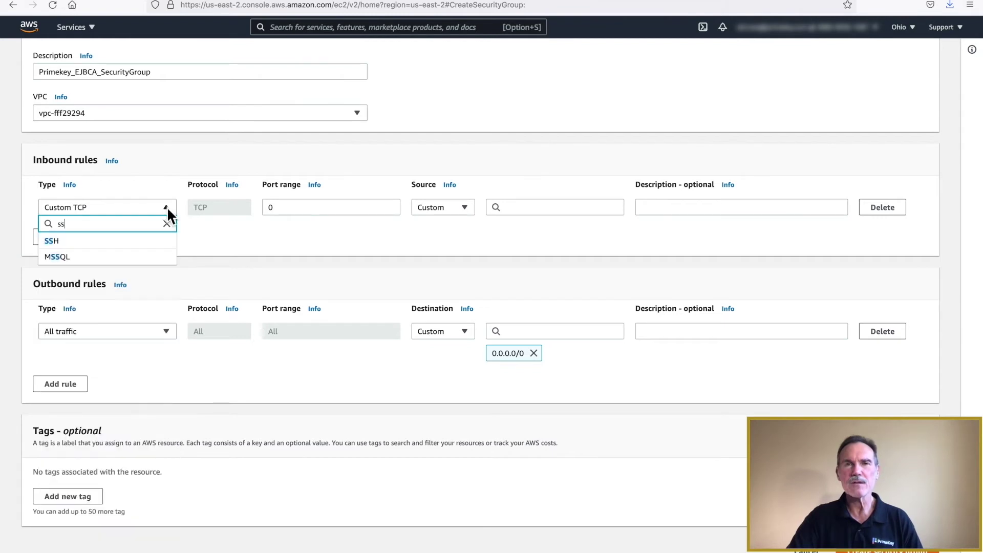
{"action": "left_click", "coordinate": [71, 243]}
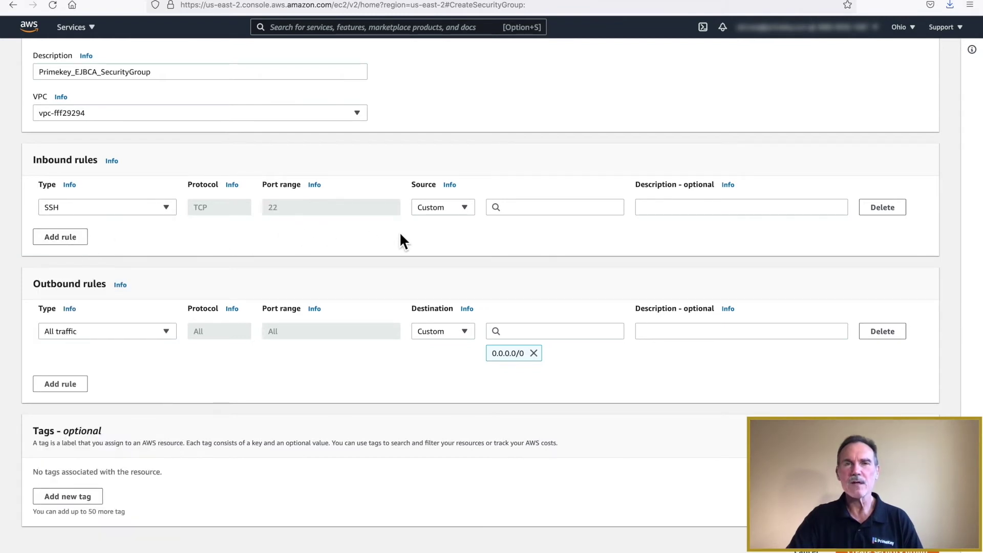
{"action": "left_click", "coordinate": [676, 210]}
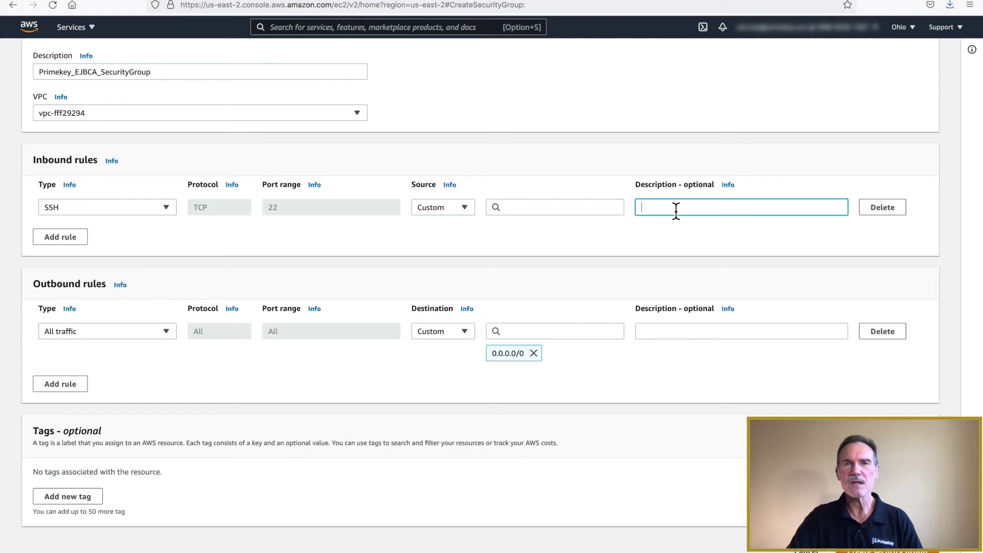
{"action": "type", "text": "SSH access to E"}
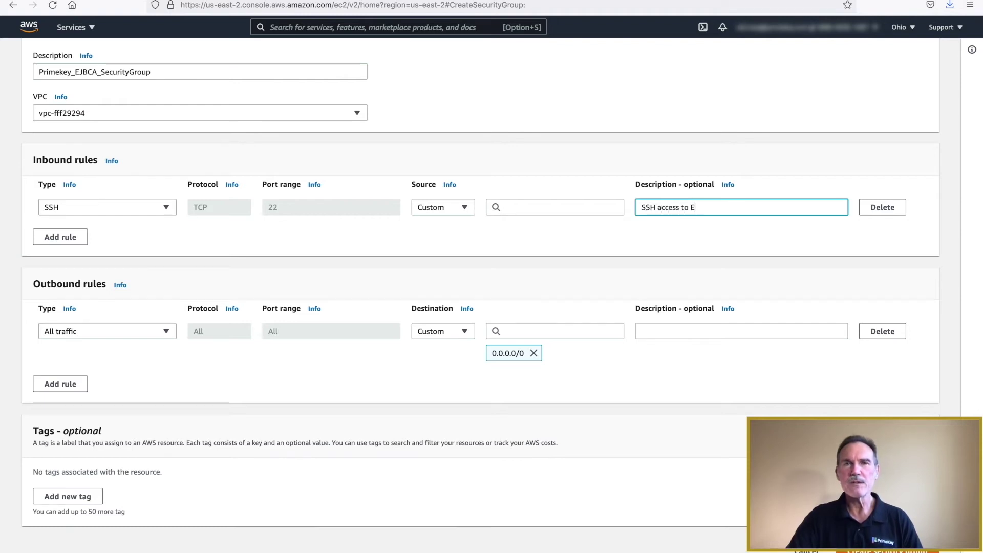
{"action": "type", "text": "JBCA"}
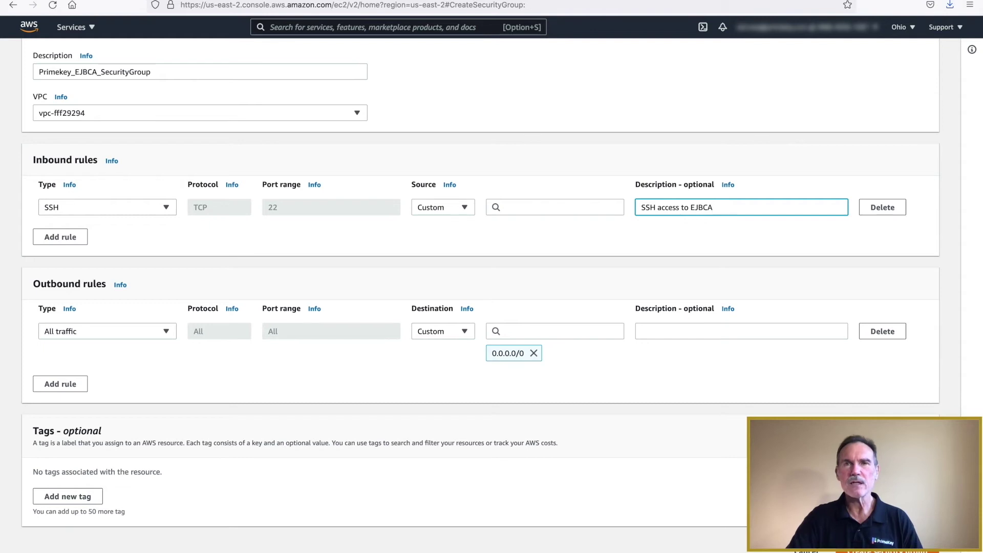
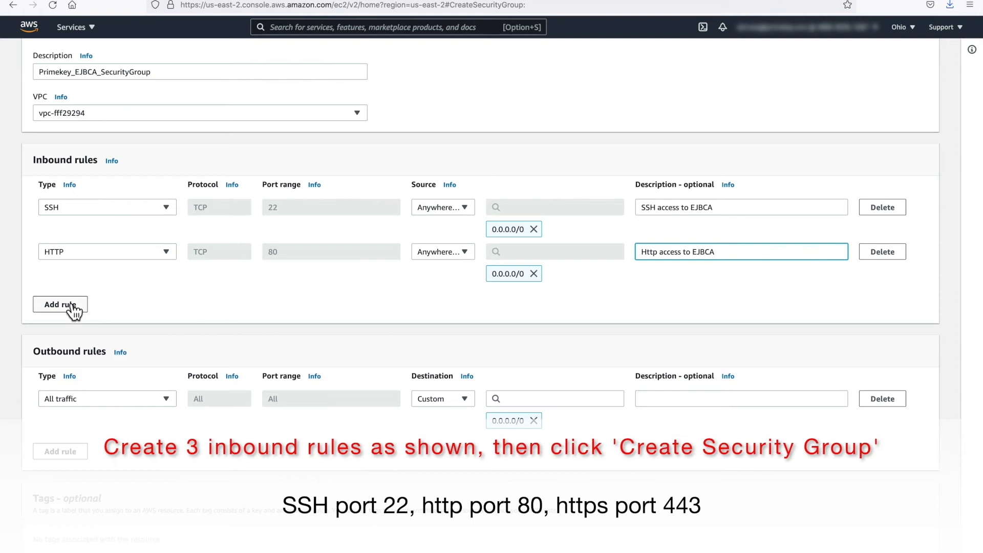
Make the third inbound rule HTTPS on port 443 with source 0.0.0.0/0.
{"action": "left_click", "coordinate": [169, 298]}
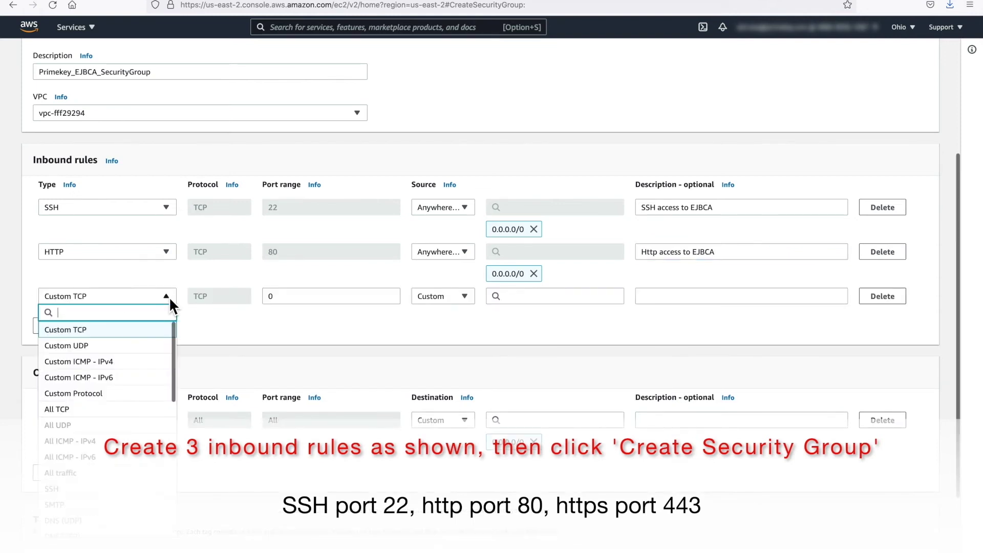
{"action": "type", "text": "h"}
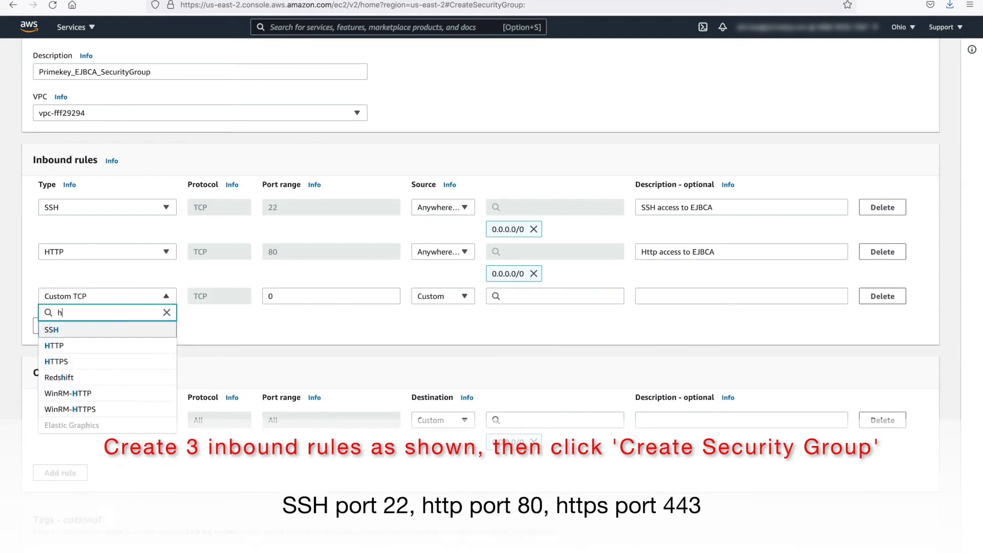
{"action": "left_click", "coordinate": [79, 361]}
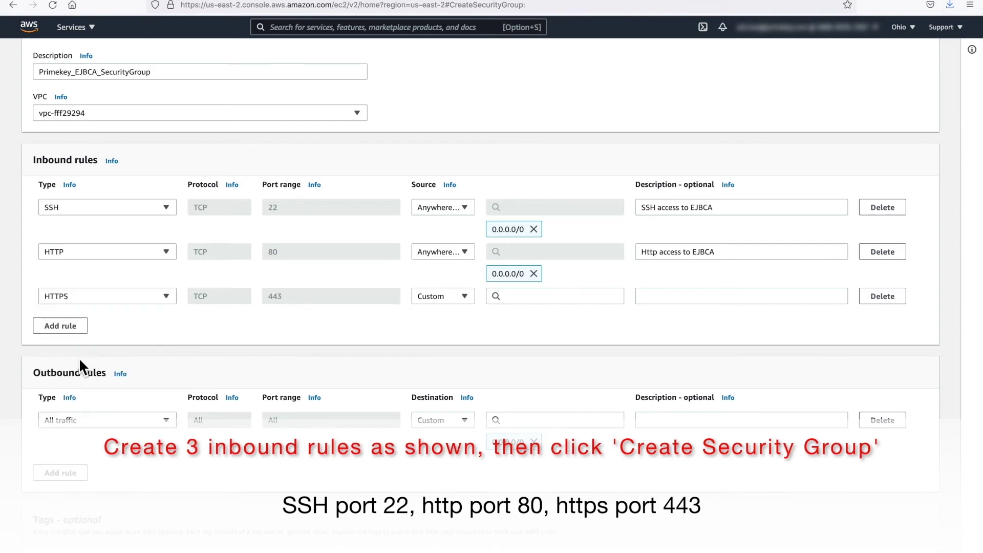
{"action": "left_click", "coordinate": [540, 301]}
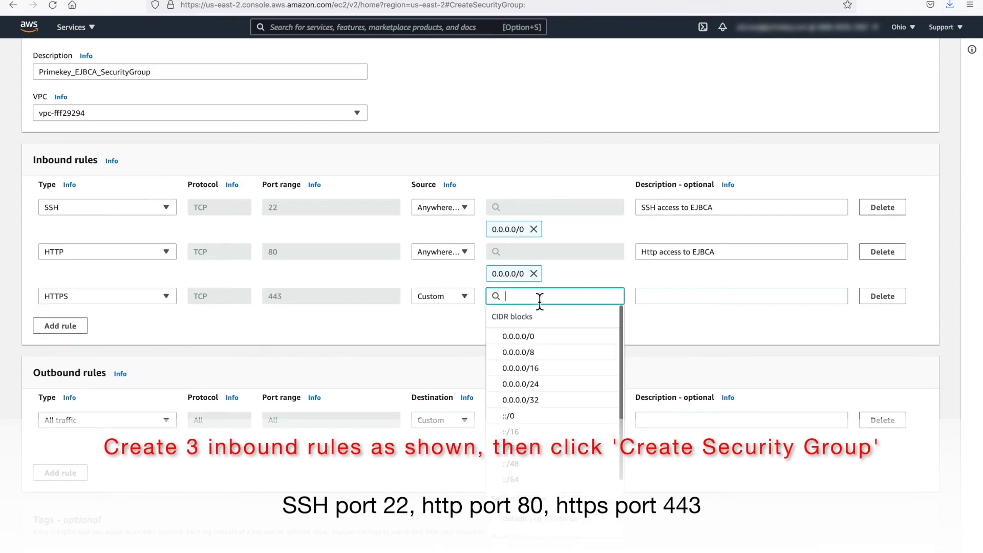
{"action": "left_click", "coordinate": [537, 337]}
Describe the rule as 'Https access to EJBCA' and create the security group.
{"action": "left_click", "coordinate": [687, 297]}
{"action": "type", "text": "Ht"}
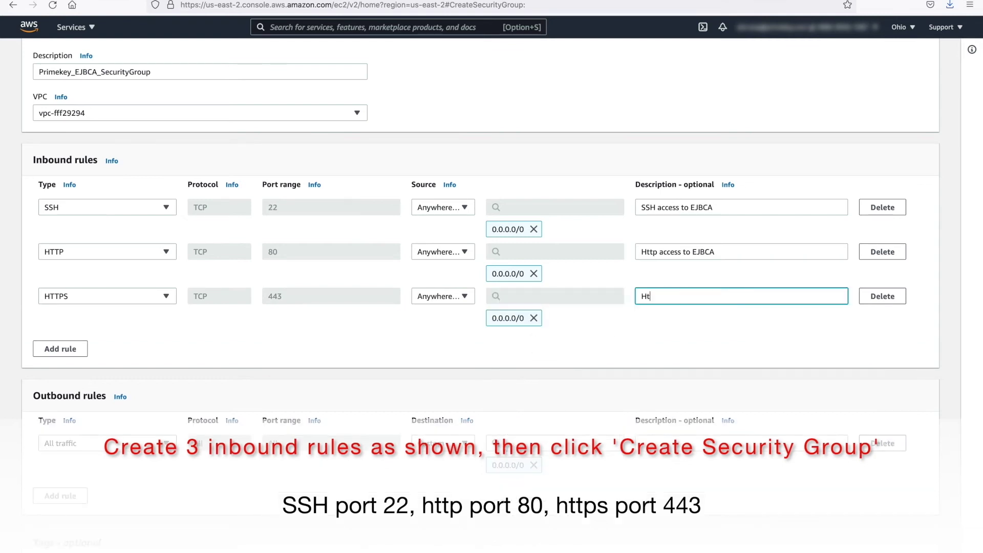
{"action": "type", "text": "tps access to EJBCA"}
{"action": "scroll", "coordinate": [399, 324], "scroll_direction": "up", "scroll_amount": 1}
{"action": "scroll", "coordinate": [400, 324], "scroll_direction": "down", "scroll_amount": 4}
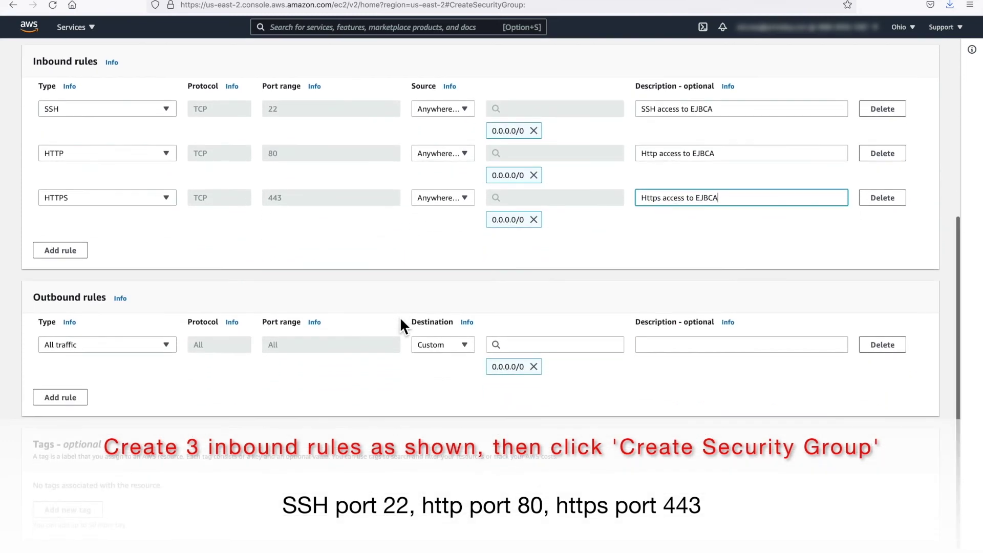
{"action": "scroll", "coordinate": [401, 320], "scroll_direction": "down", "scroll_amount": 1}
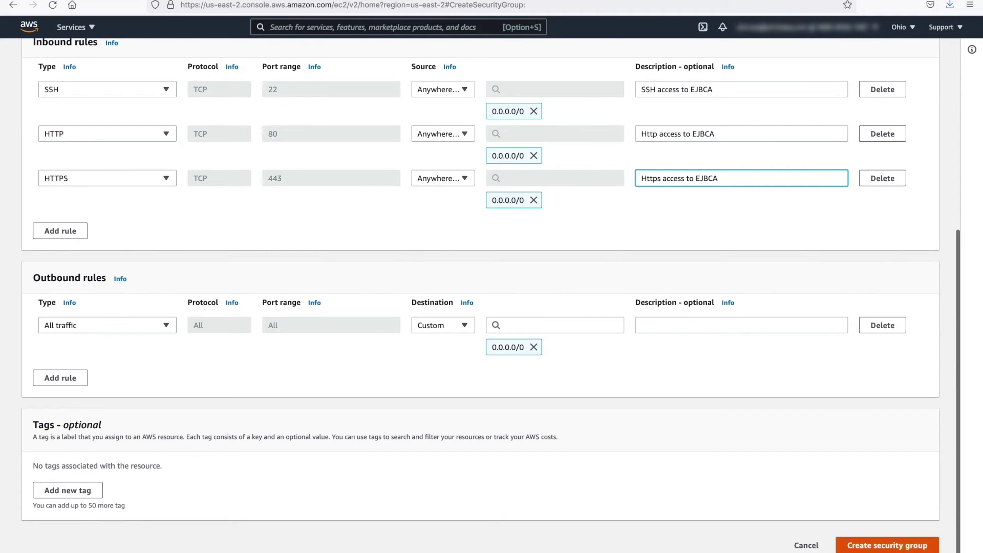
{"action": "left_click", "coordinate": [895, 548]}
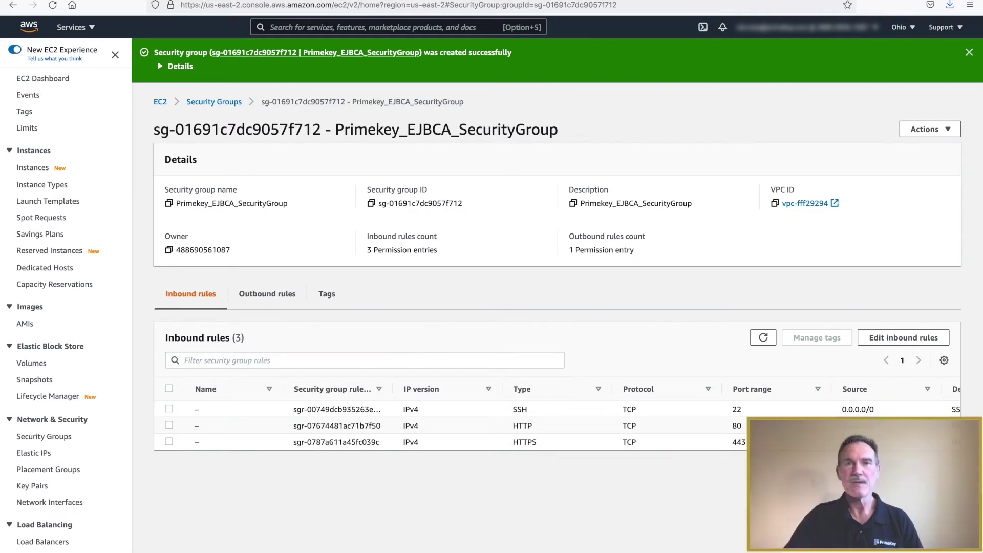
On the Marketplace page, pick Primekey_EJBCA_SecurityGroup and key pair Primekey_SSH_EJBCA_Keys, then launch EJBCA.
{"action": "key", "text": "ctrl+Left"}
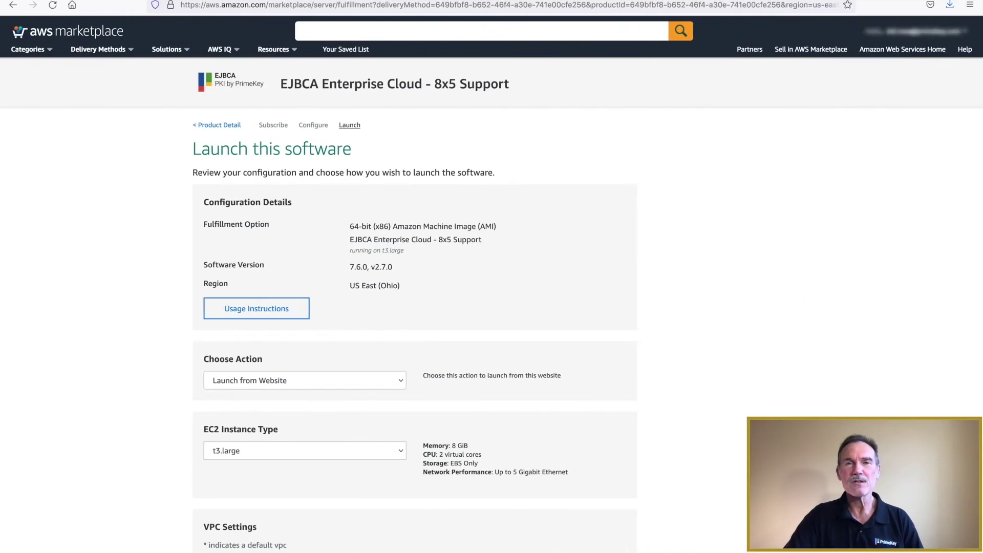
{"action": "scroll", "coordinate": [469, 474], "scroll_direction": "down", "scroll_amount": 6}
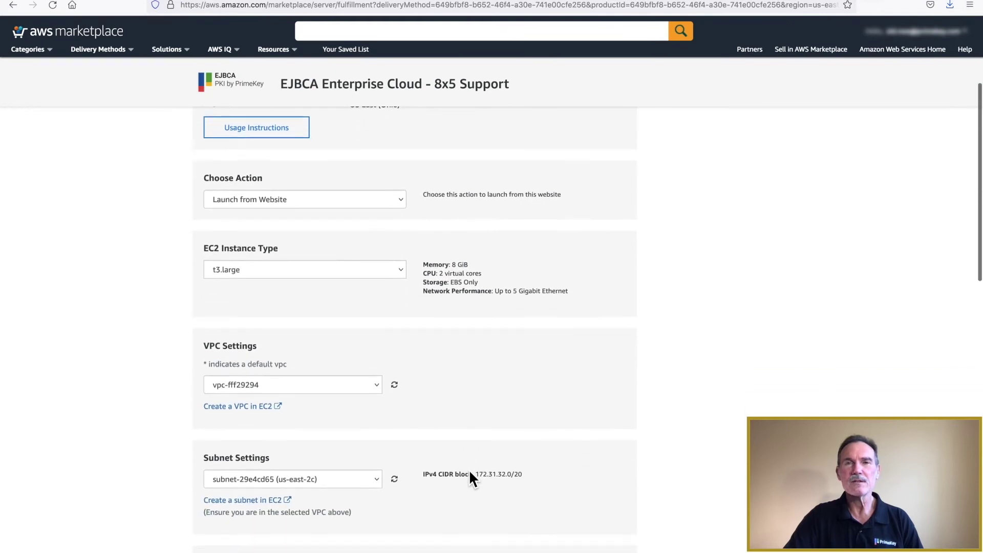
{"action": "scroll", "coordinate": [469, 471], "scroll_direction": "down", "scroll_amount": 1}
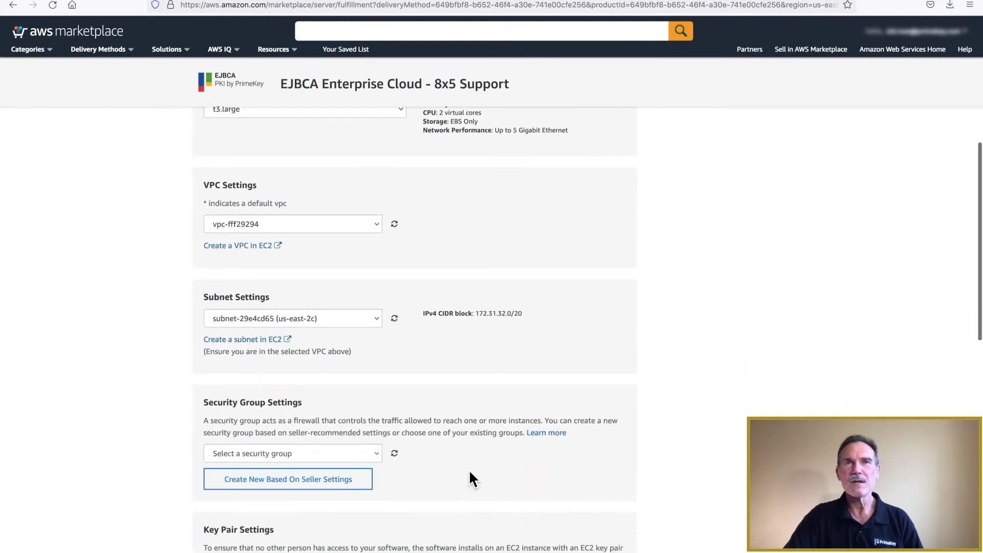
{"action": "left_click", "coordinate": [395, 454]}
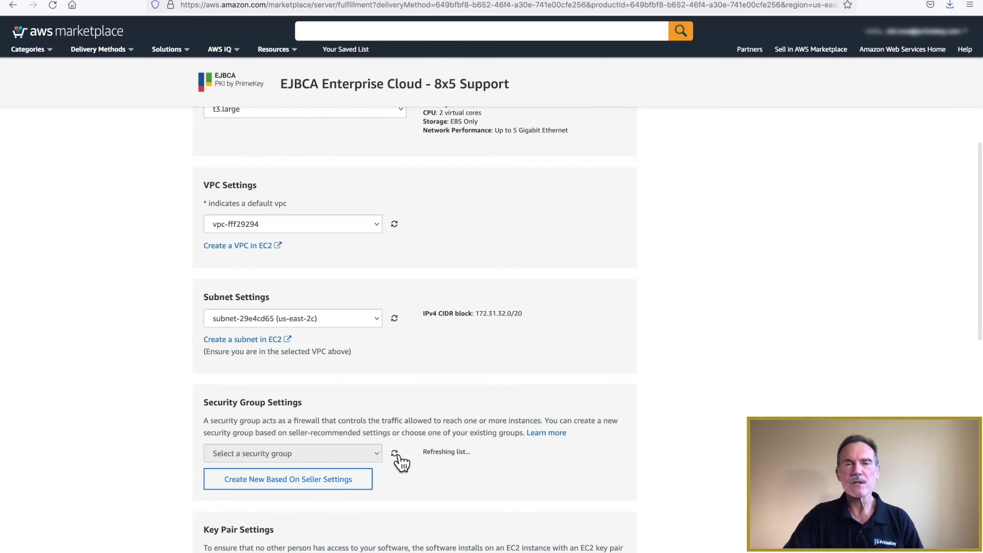
{"action": "scroll", "coordinate": [401, 463], "scroll_direction": "down", "scroll_amount": 4}
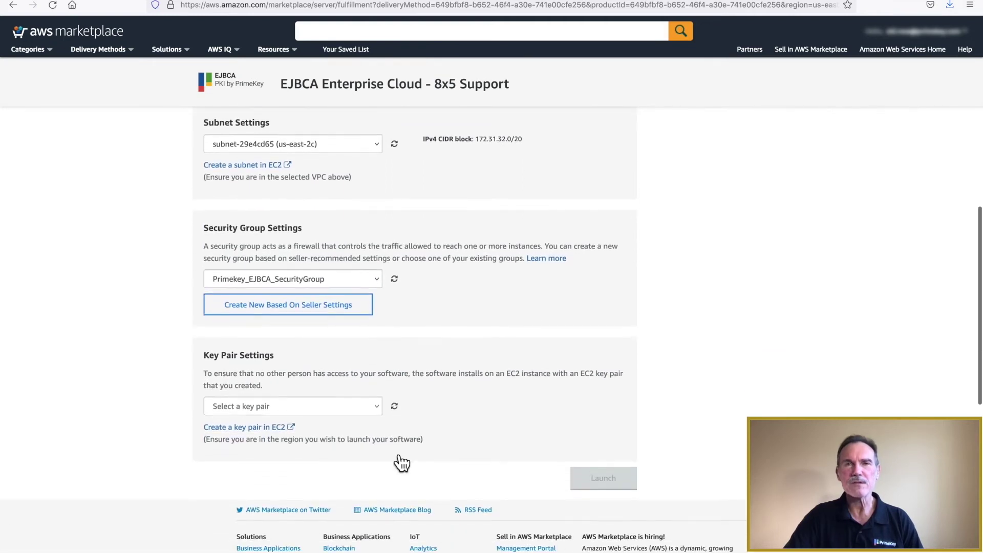
{"action": "left_click", "coordinate": [400, 409]}
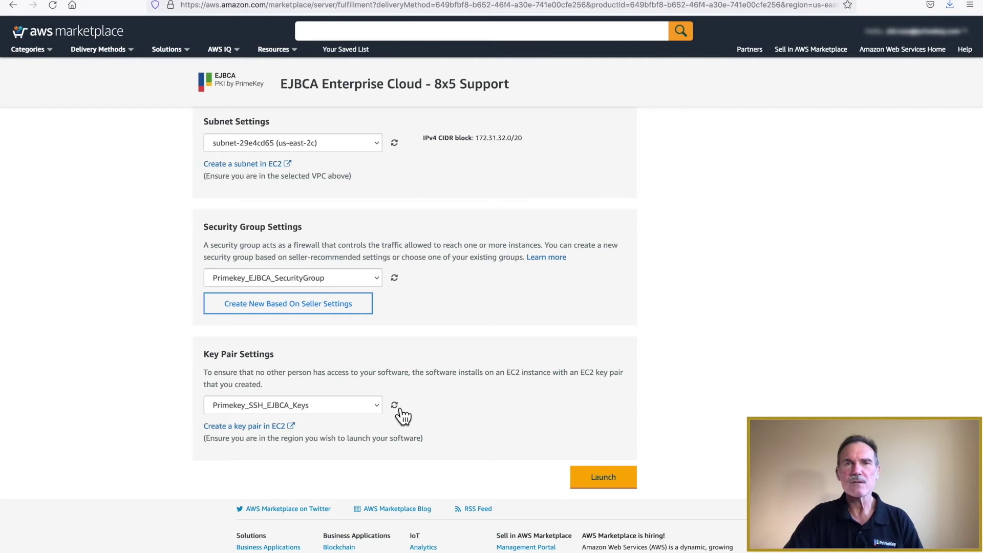
{"action": "scroll", "coordinate": [608, 348], "scroll_direction": "up", "scroll_amount": 1}
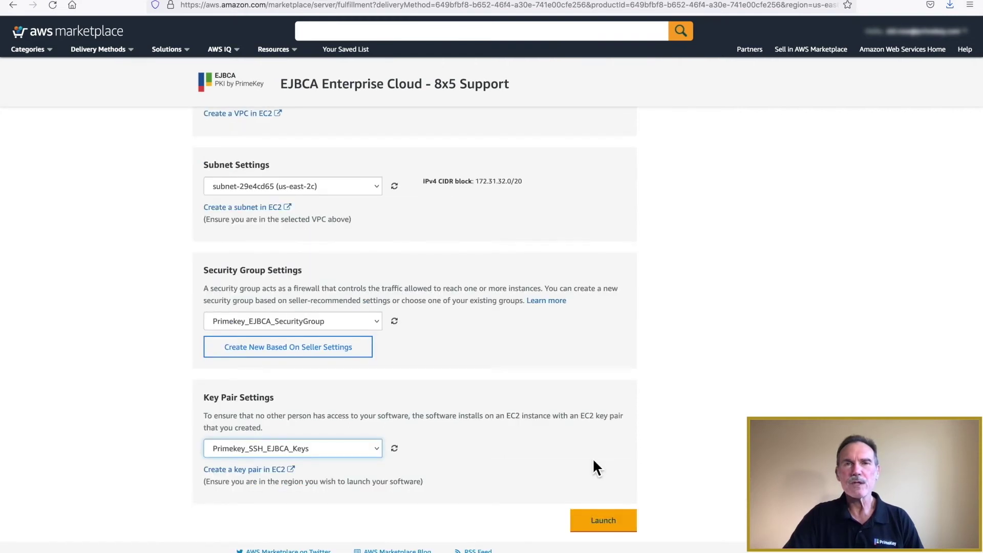
{"action": "left_click", "coordinate": [623, 523]}
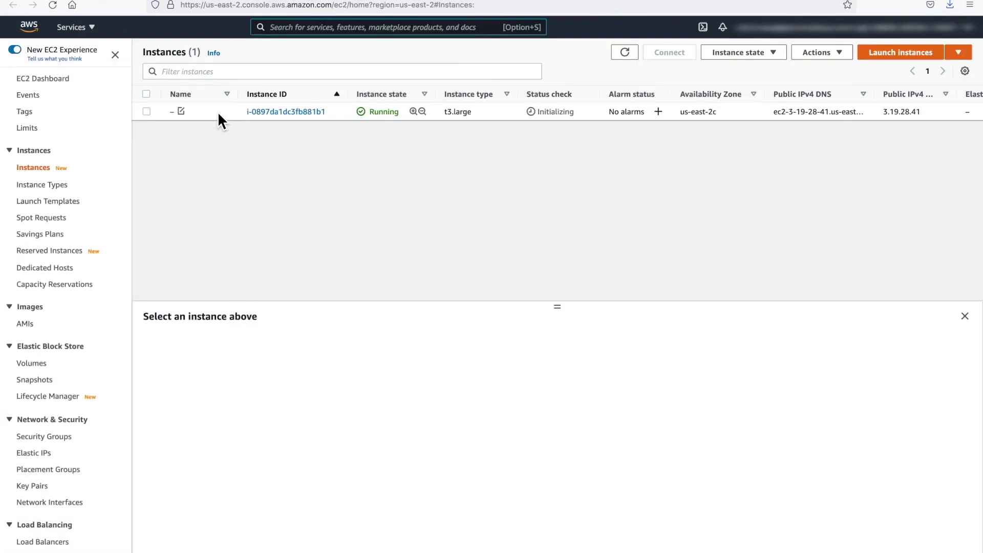
Select the new t3.large instance and open its public IPv4 address 3.19.28.41.
{"action": "left_click", "coordinate": [218, 112]}
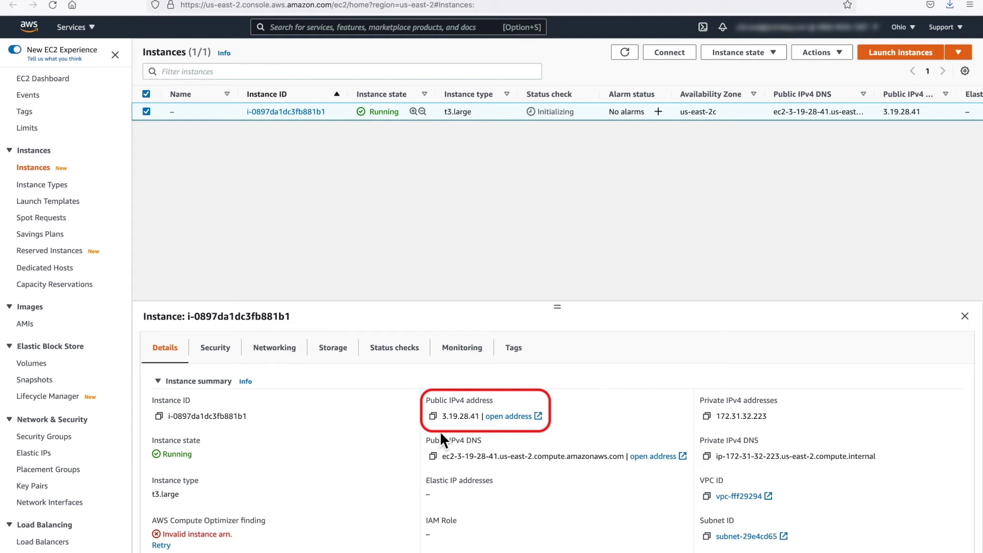
{"action": "left_click", "coordinate": [517, 417]}
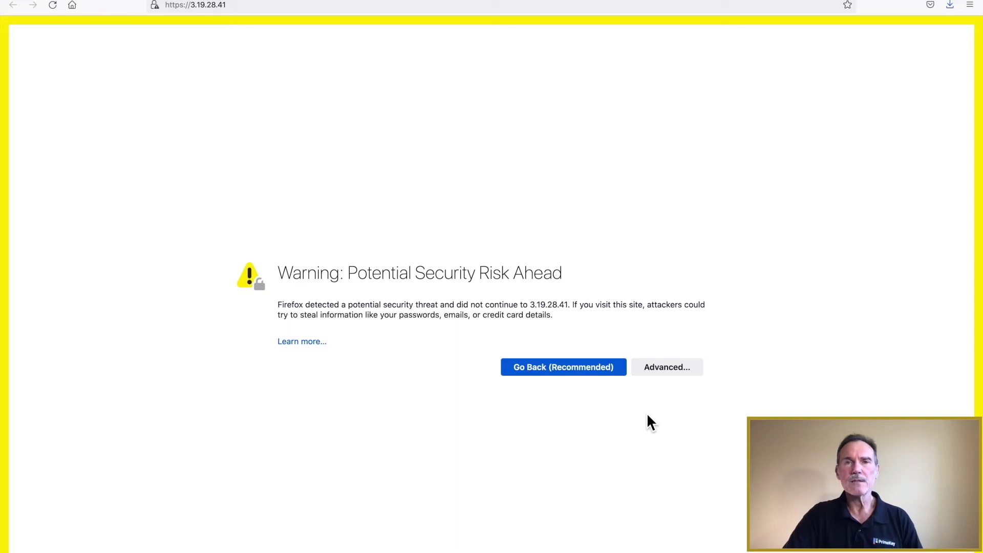
Accept the self-signed certificate risk for 3.19.28.41 to load the Configuration Wizard.
{"action": "left_click", "coordinate": [665, 369]}
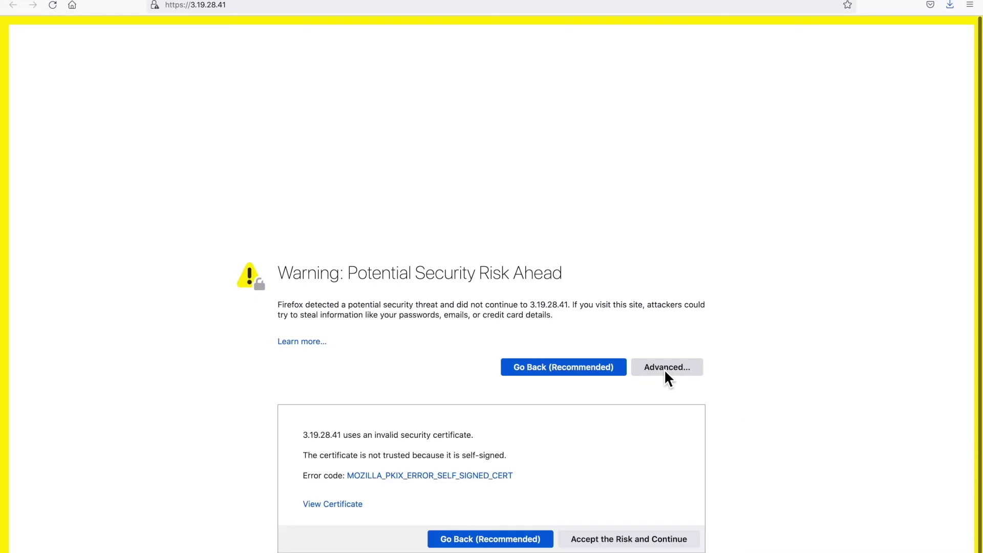
{"action": "left_click", "coordinate": [657, 542]}
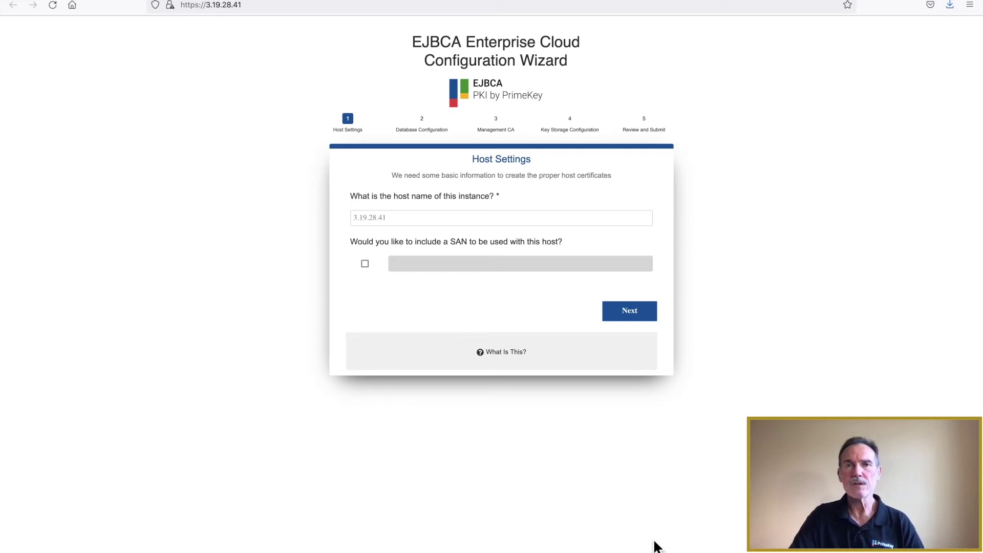
Keep default host and database settings, set and confirm the SuperAdmin password, and skip CloudHSM.
{"action": "left_click", "coordinate": [646, 328]}
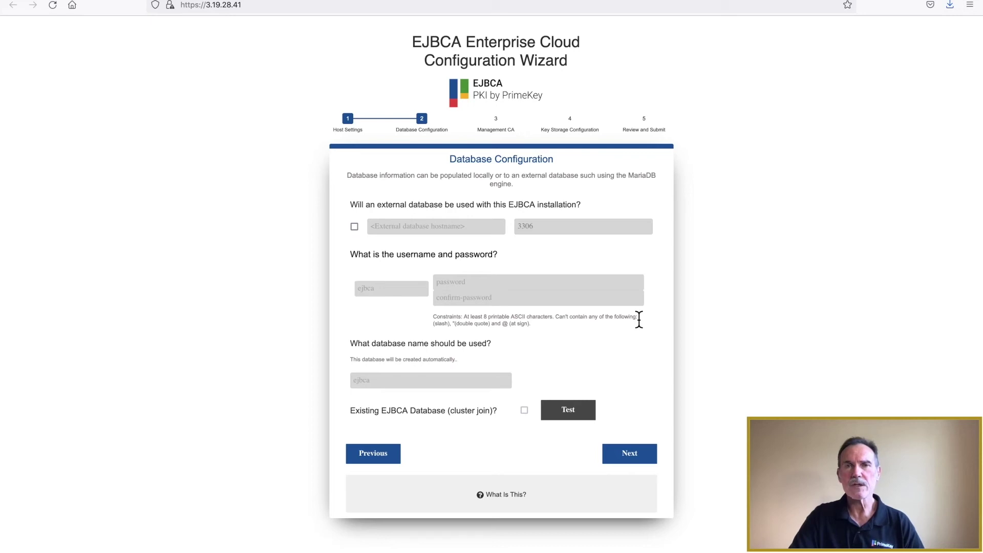
{"action": "left_click", "coordinate": [633, 456]}
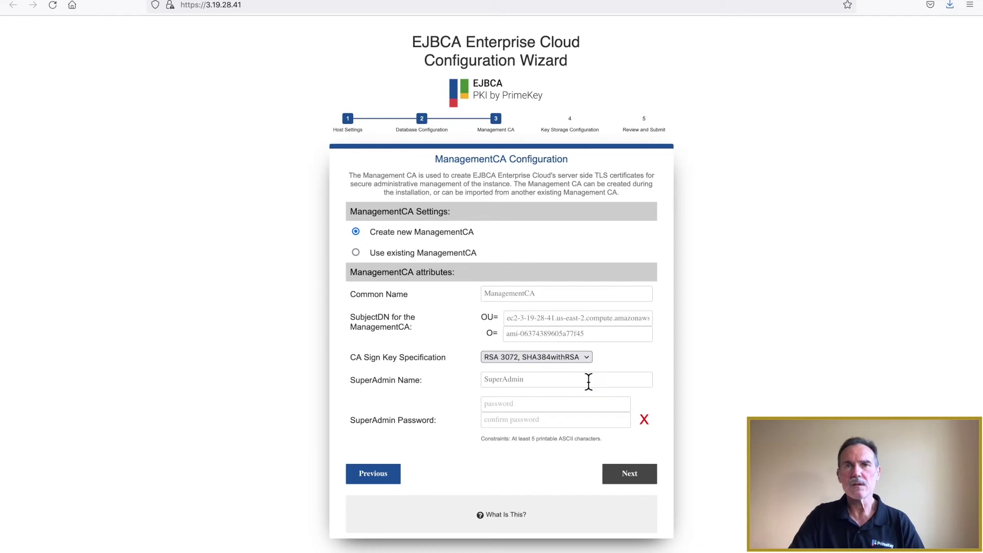
{"action": "left_click", "coordinate": [574, 410]}
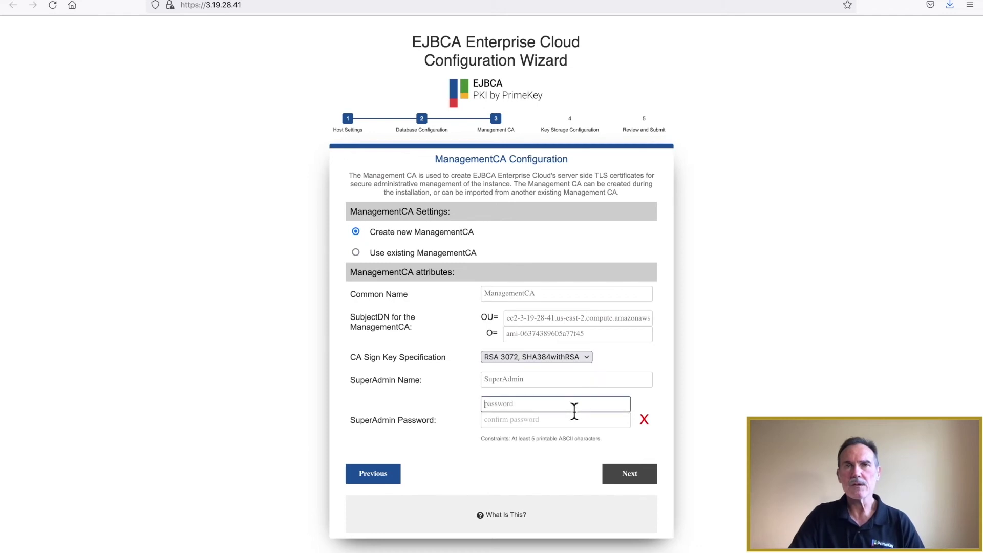
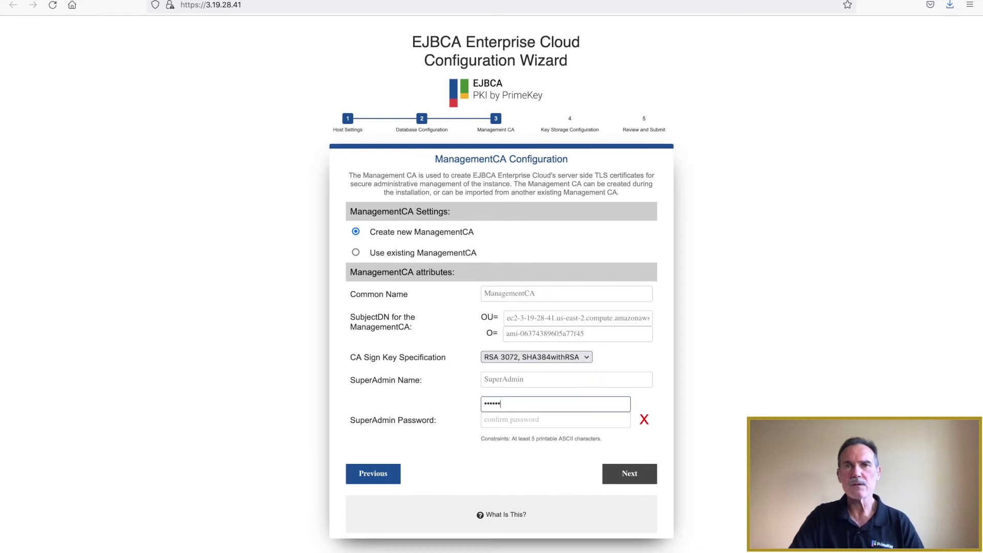
{"action": "left_click", "coordinate": [554, 420]}
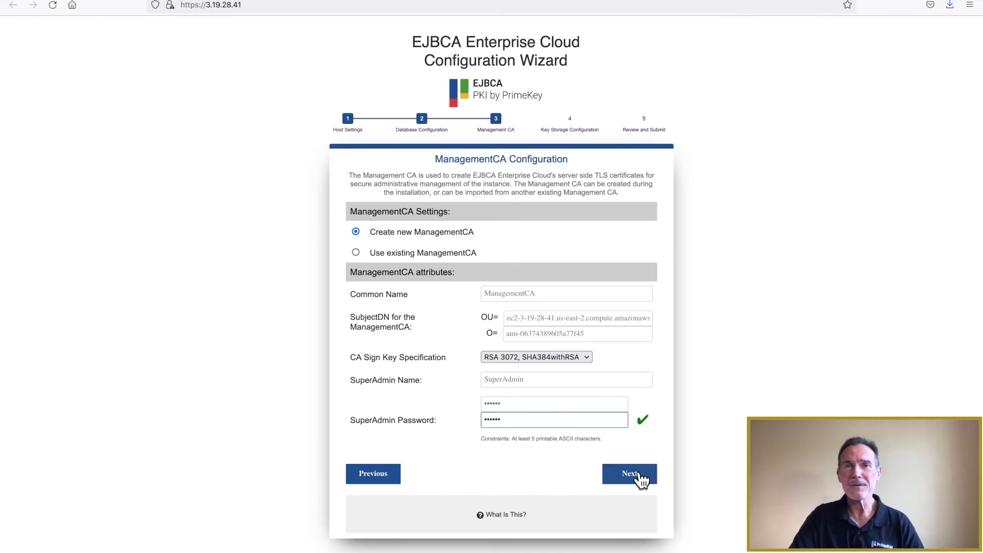
{"action": "left_click", "coordinate": [639, 479]}
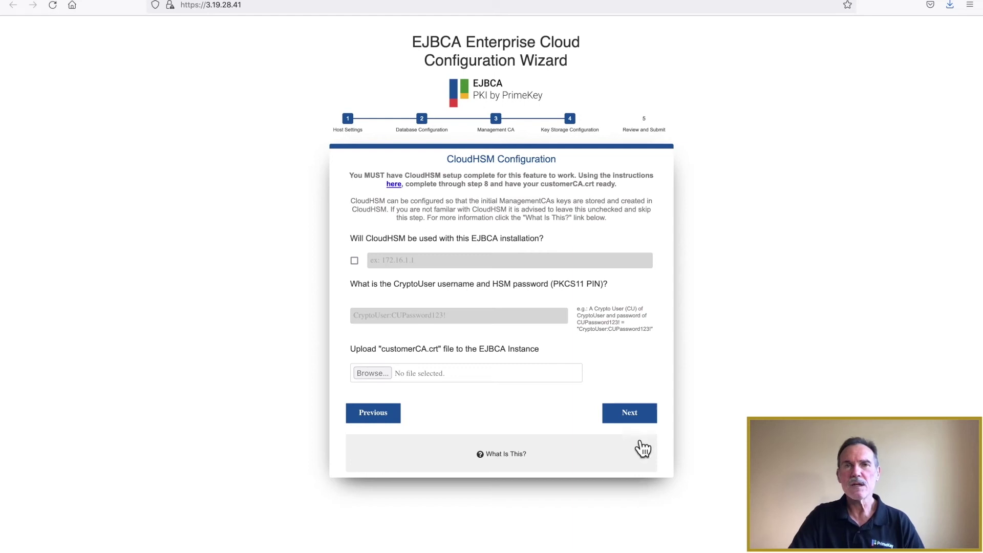
{"action": "left_click", "coordinate": [640, 420]}
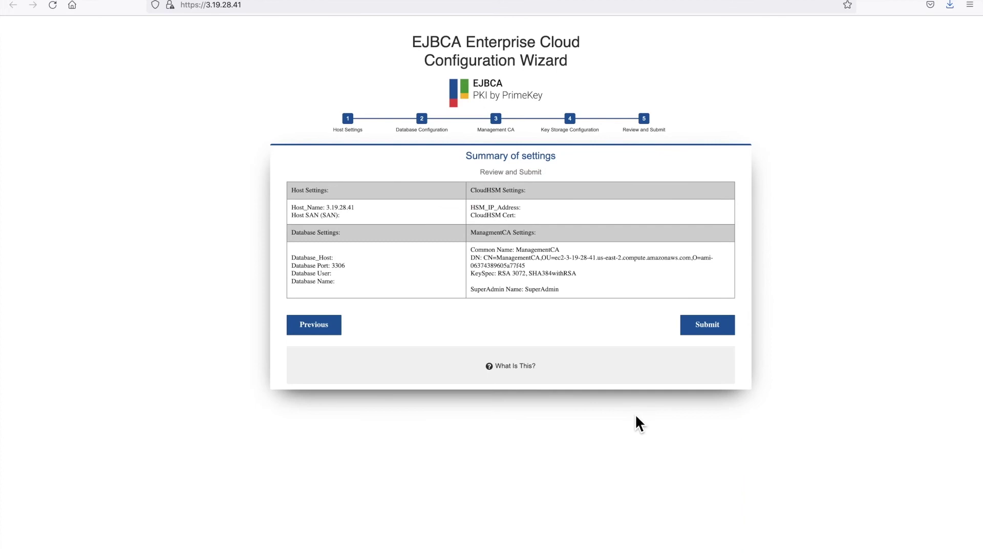
Submit the reviewed EJBCA configuration for host 3.19.28.41.
{"action": "left_click", "coordinate": [707, 328]}
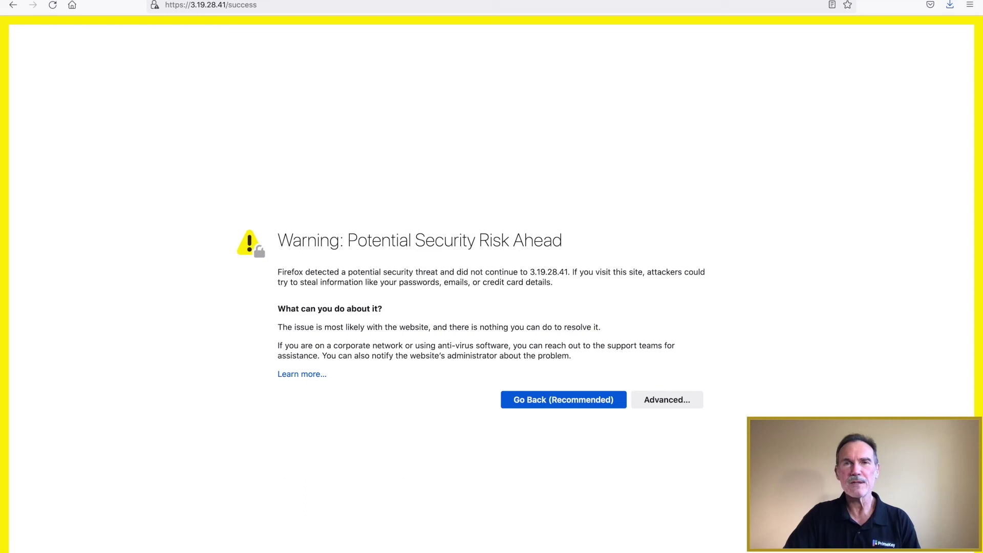
Accept the SEC_ERROR_UNKNOWN_ISSUER certificate risk to reach the EJBCA public pages.
{"action": "left_click", "coordinate": [679, 406]}
{"action": "scroll", "coordinate": [679, 406], "scroll_direction": "down", "scroll_amount": 2}
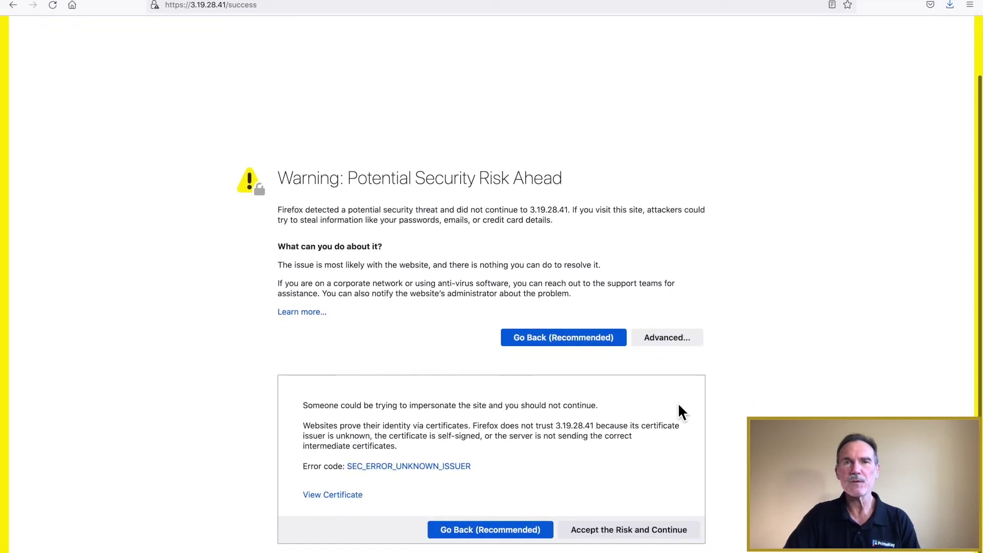
{"action": "left_click", "coordinate": [684, 537]}
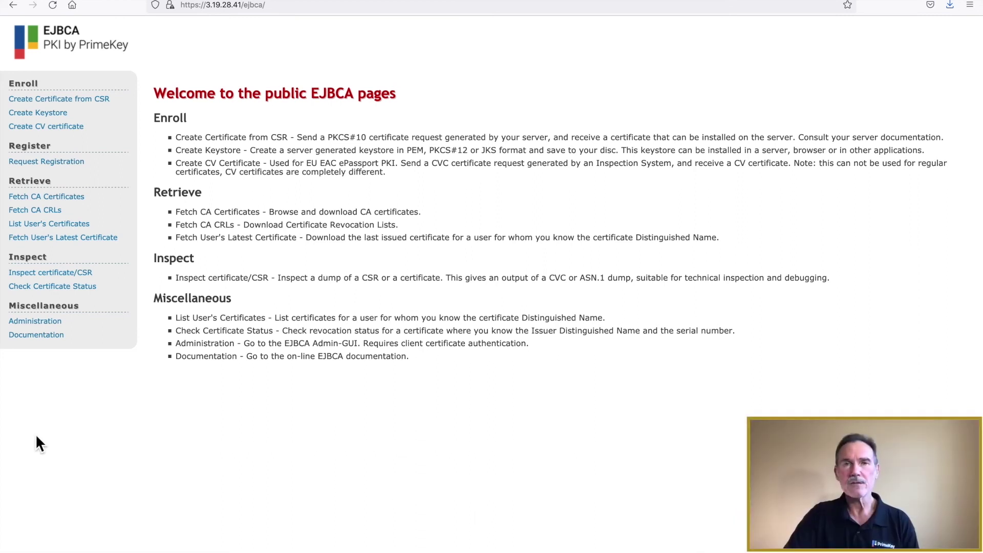
Create a keystore for user superadmin with its password, RSA 2048 bits, and save superadmin.p12.
{"action": "left_click", "coordinate": [58, 117]}
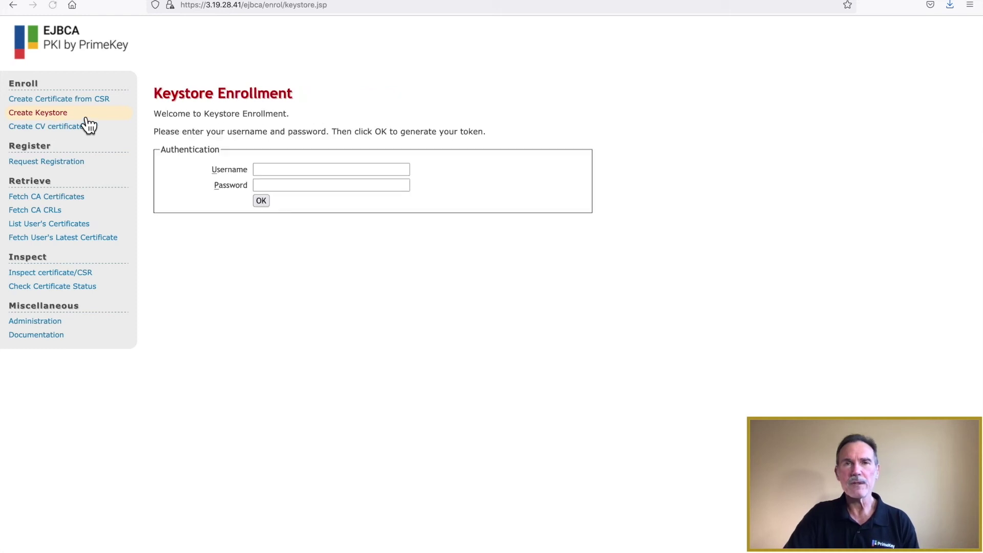
{"action": "left_click", "coordinate": [290, 173]}
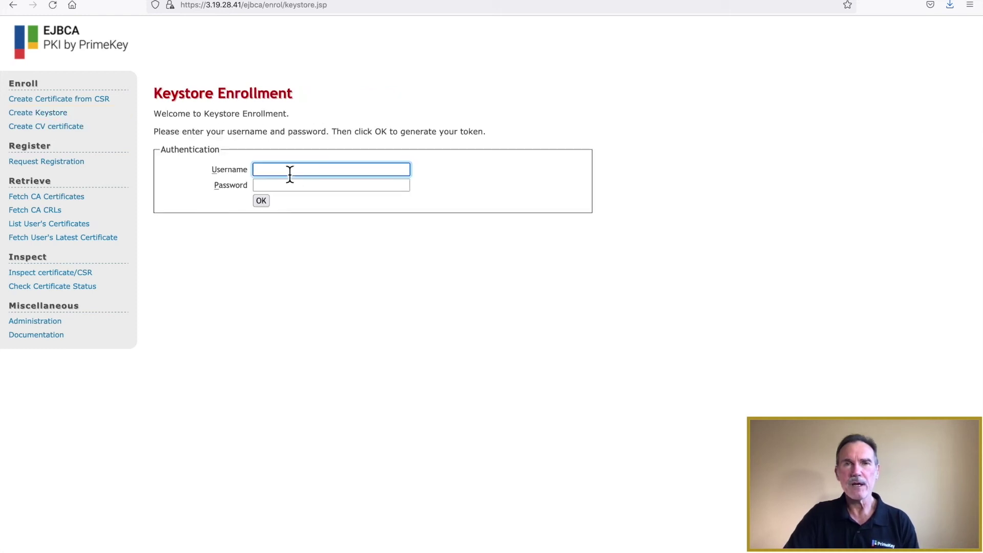
{"action": "type", "text": "superadmin"}
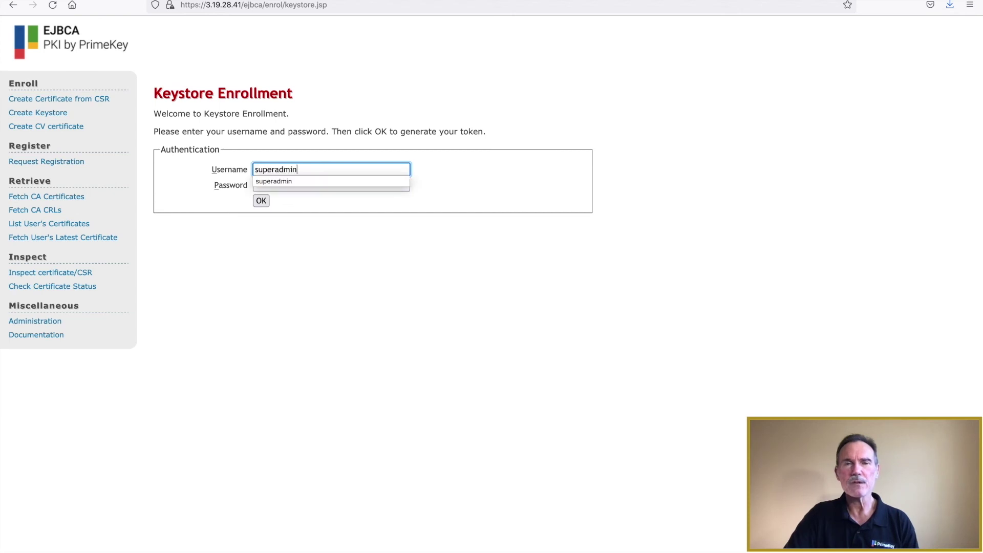
{"action": "key", "text": "Tab"}
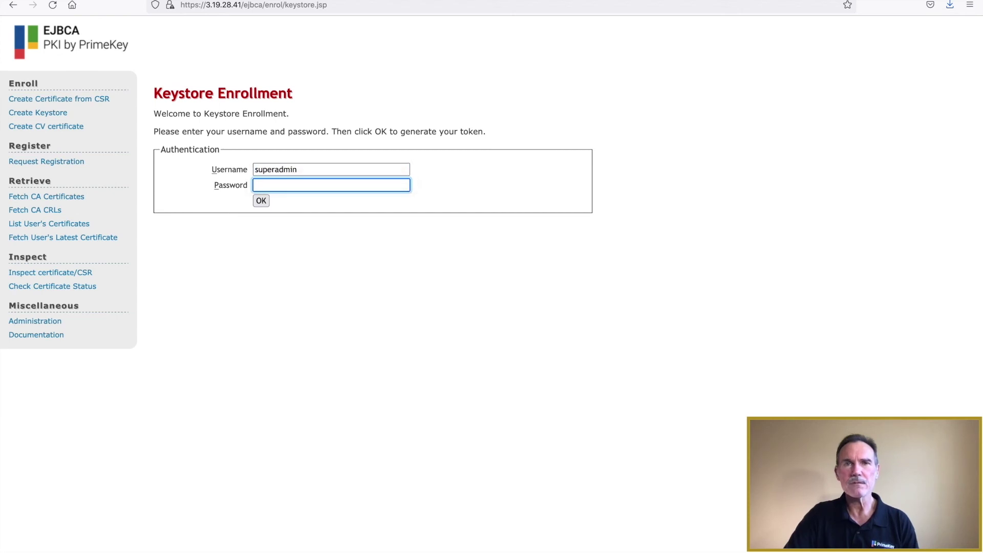
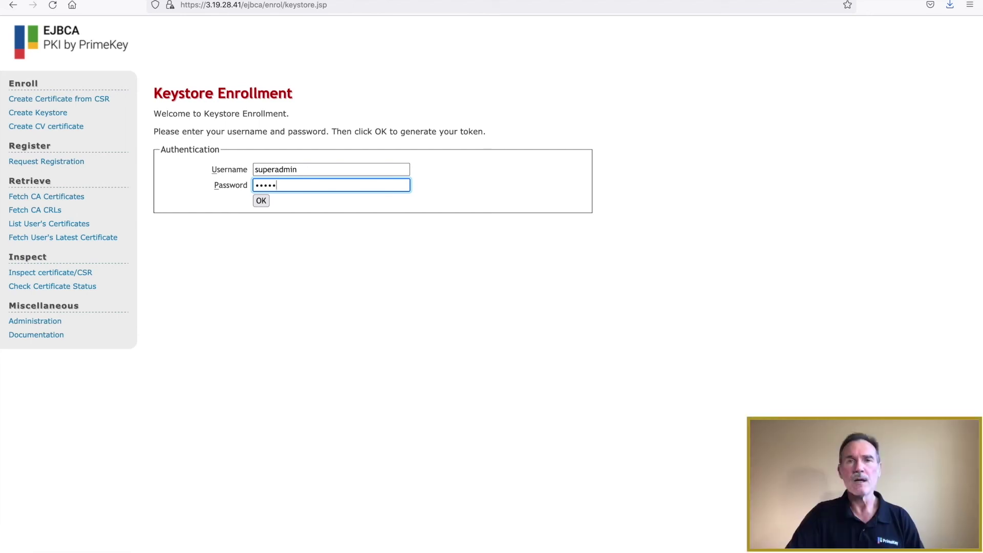
{"action": "left_click", "coordinate": [263, 202]}
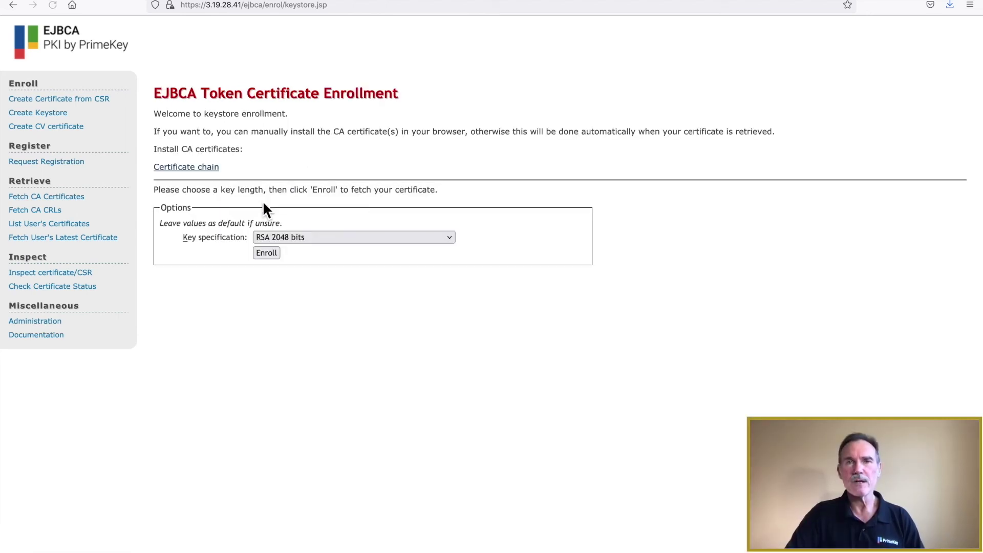
{"action": "left_click", "coordinate": [269, 258]}
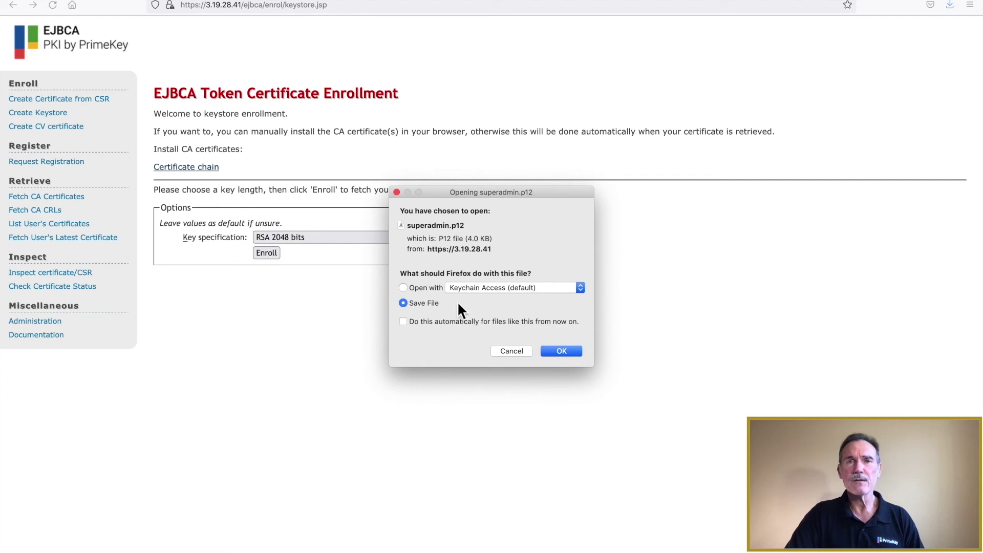
{"action": "left_click", "coordinate": [561, 349]}
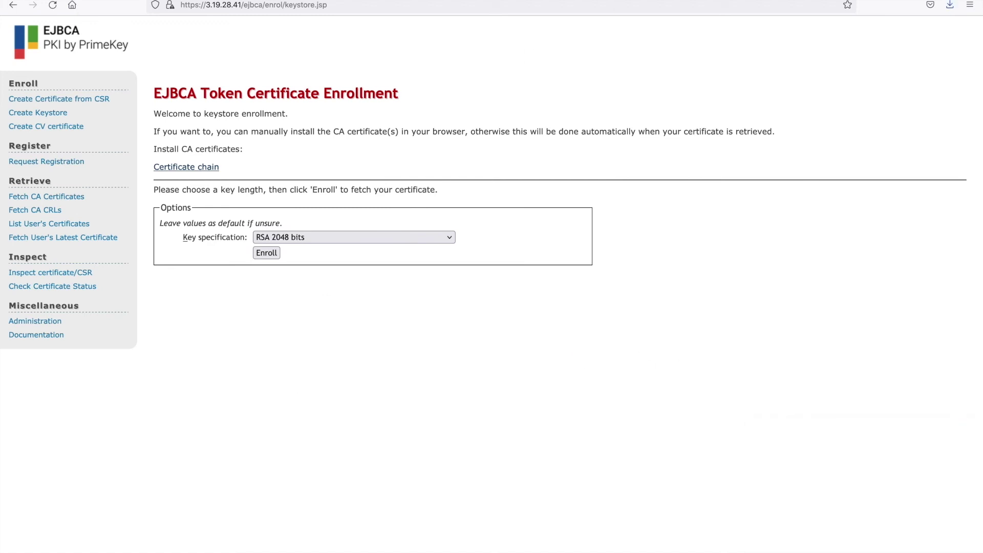
In a new tab, open about:preferences, go to Privacy & Security, and open View Certificates.
{"action": "key", "text": "ctrl+t"}
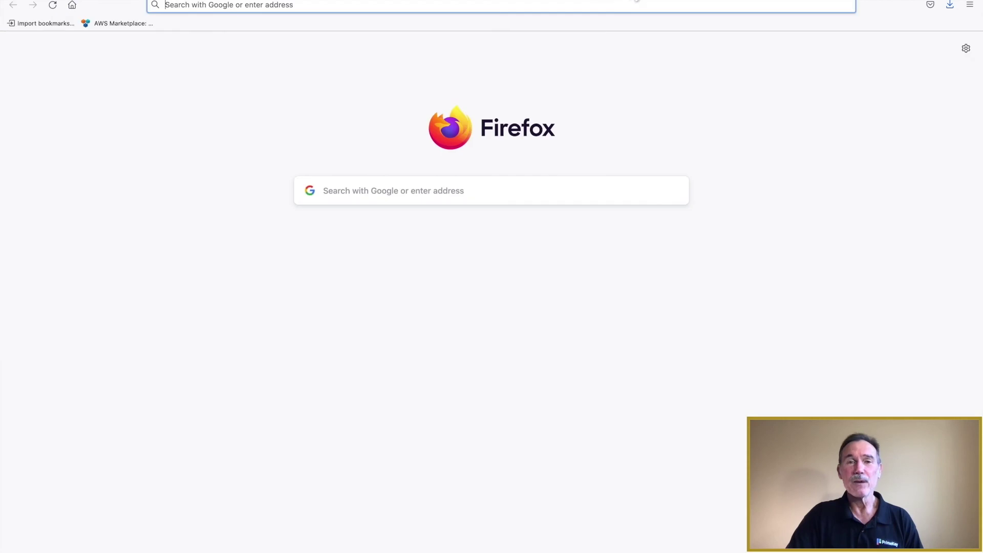
{"action": "type", "text": "about:"}
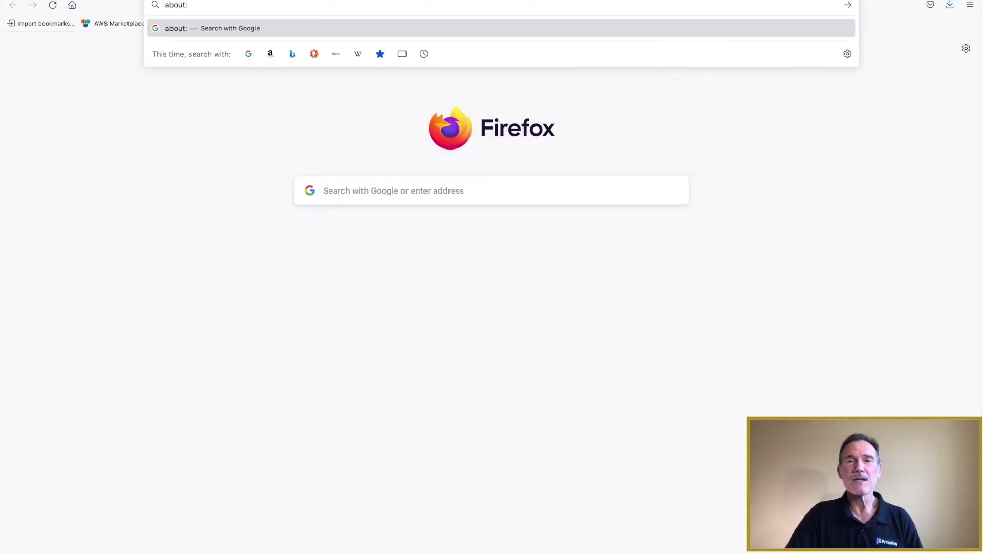
{"action": "type", "text": "pre"}
{"action": "key", "text": "Return"}
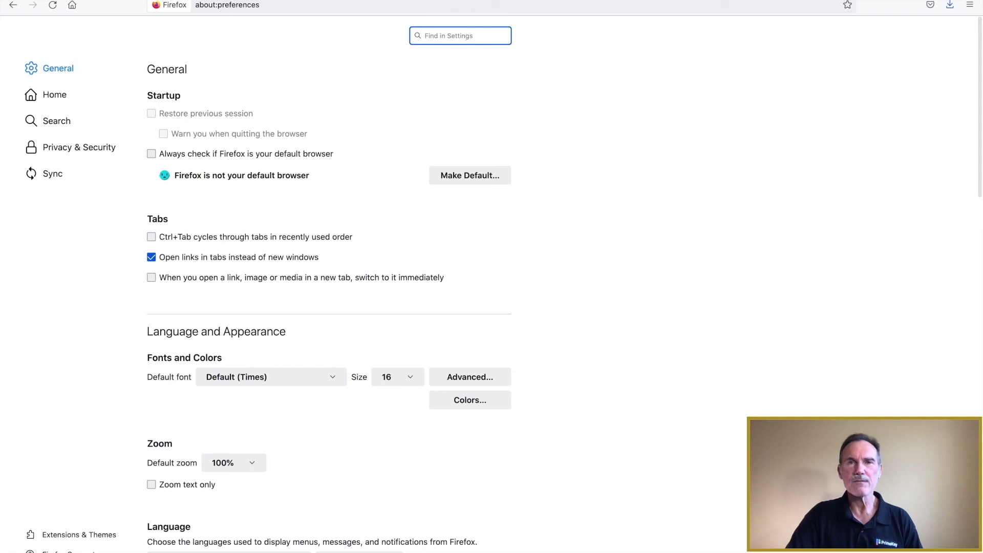
{"action": "left_click", "coordinate": [103, 150]}
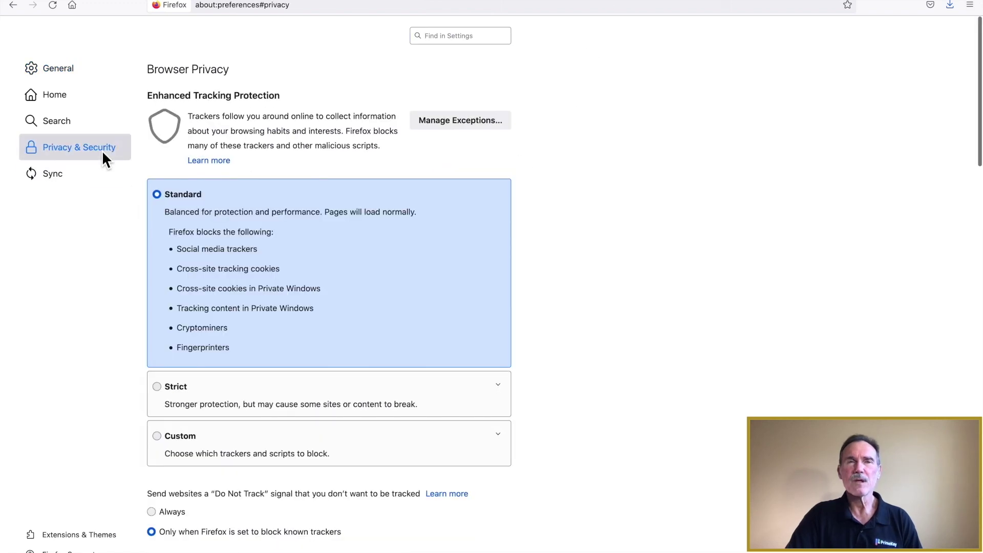
{"action": "scroll", "coordinate": [532, 429], "scroll_direction": "down", "scroll_amount": 10}
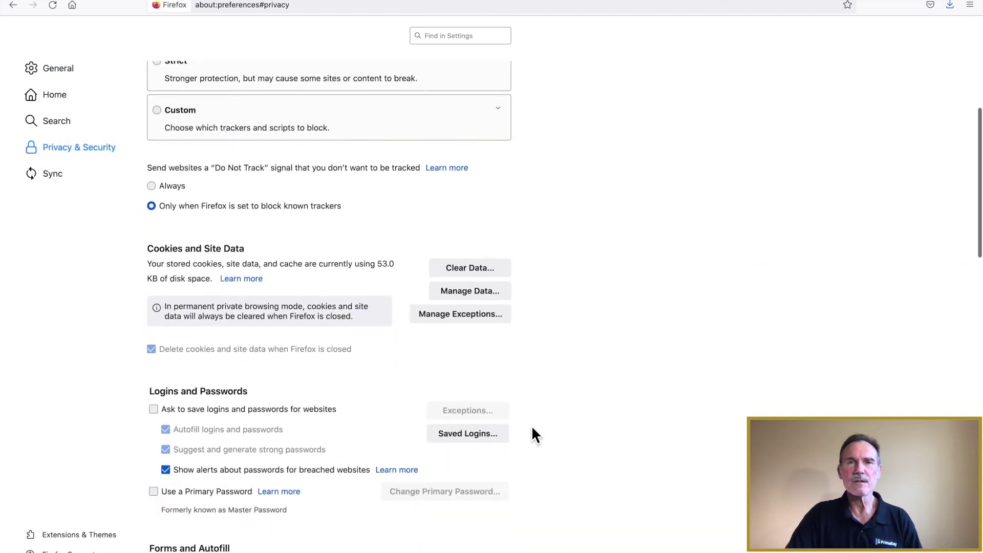
{"action": "scroll", "coordinate": [532, 428], "scroll_direction": "down", "scroll_amount": 2}
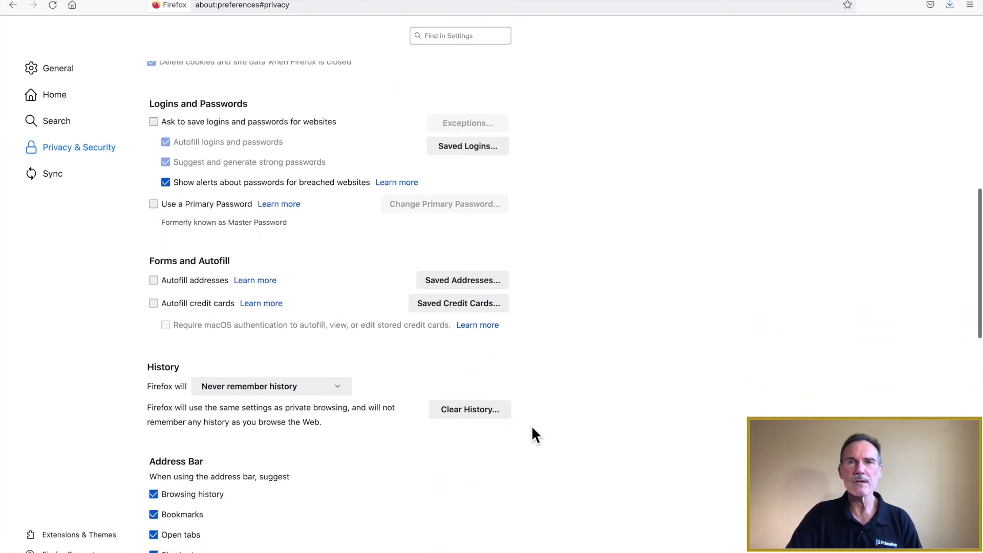
{"action": "scroll", "coordinate": [533, 428], "scroll_direction": "down", "scroll_amount": 4}
{"action": "scroll", "coordinate": [533, 429], "scroll_direction": "down", "scroll_amount": 12}
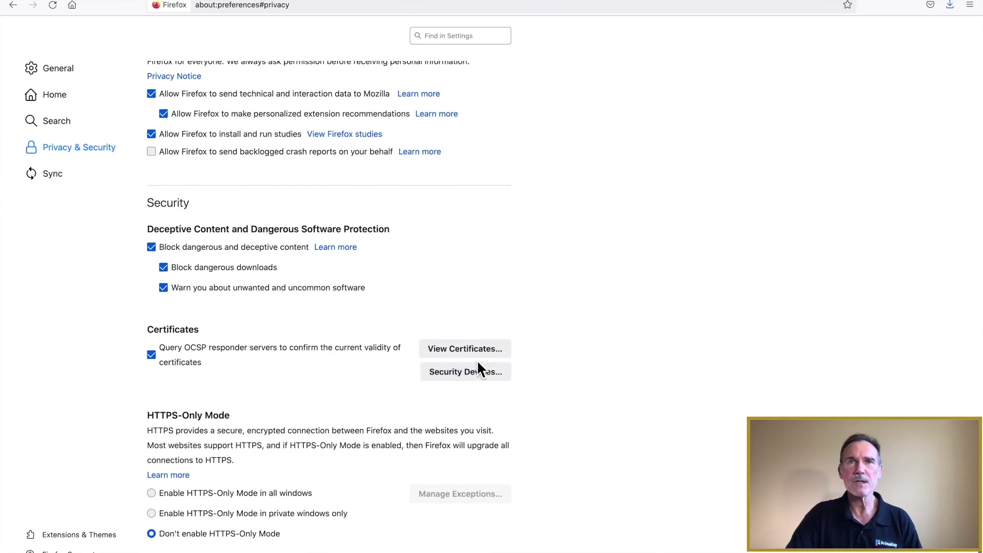
{"action": "left_click", "coordinate": [473, 357]}
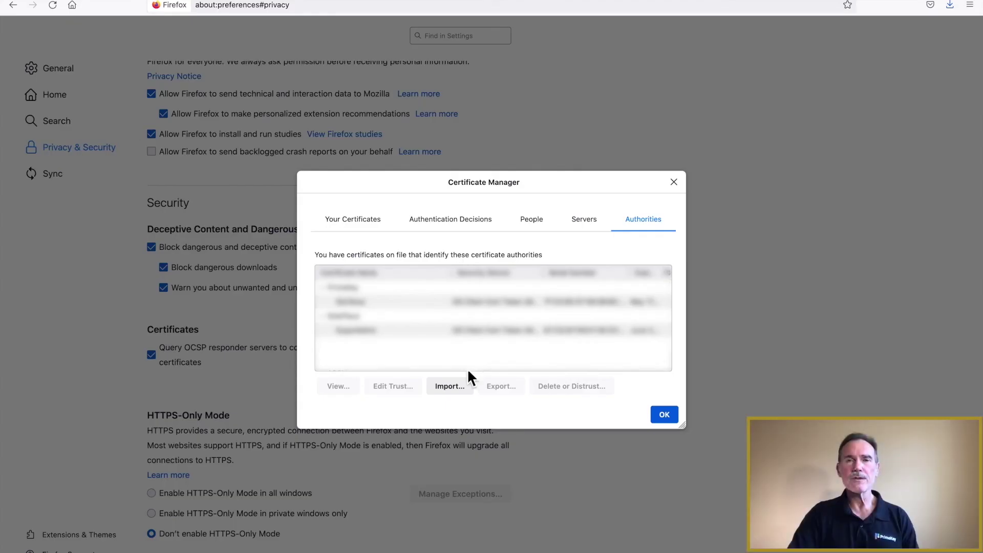
Import the downloaded superadmin.p12 into Your Certificates, entering the keystore password.
{"action": "left_click", "coordinate": [371, 223]}
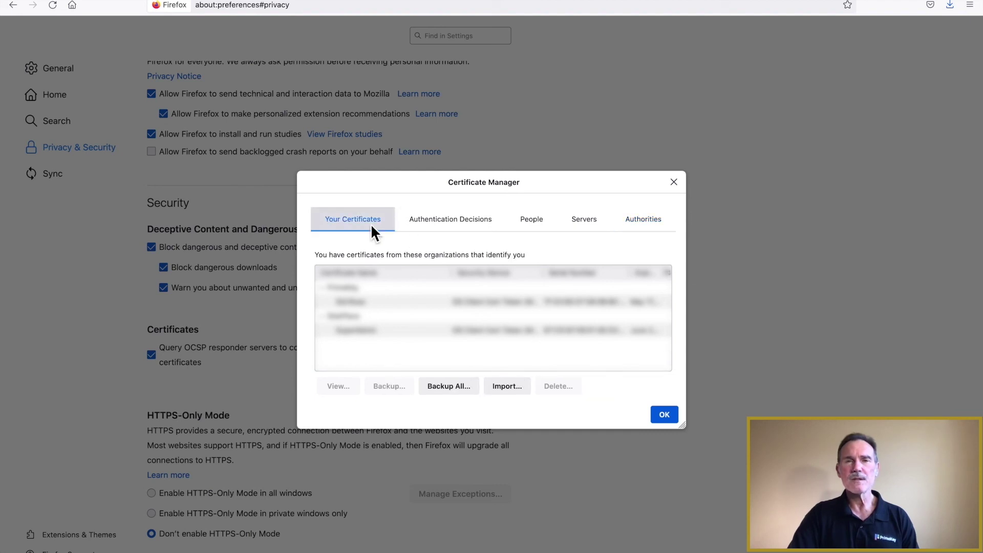
{"action": "left_click", "coordinate": [507, 386]}
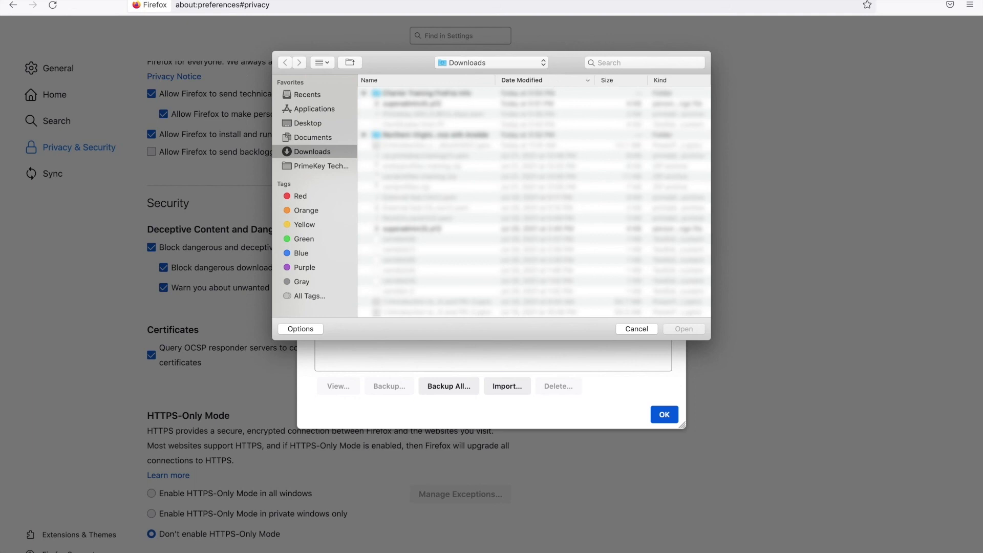
{"action": "left_click", "coordinate": [527, 103]}
{"action": "left_click", "coordinate": [670, 333]}
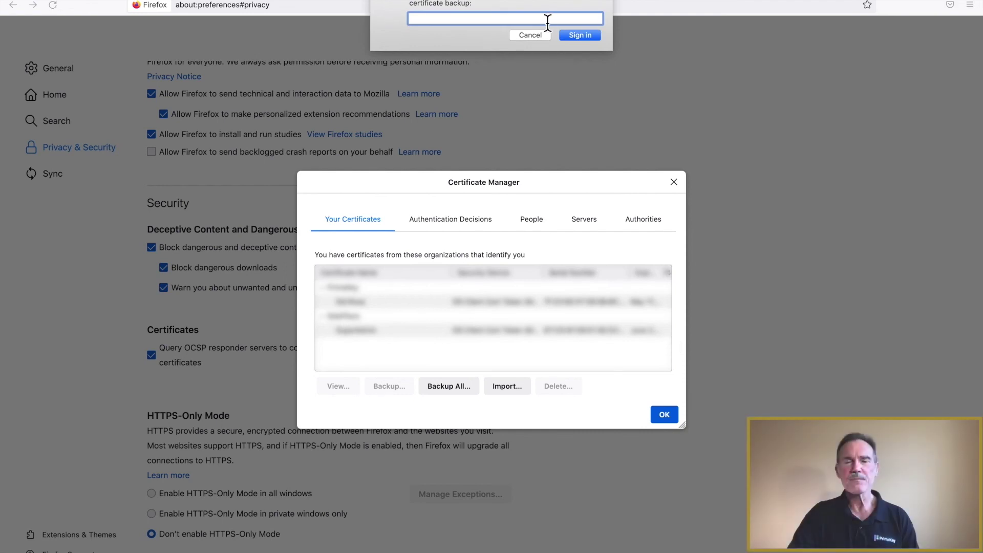
{"action": "type", "text": "•••"}
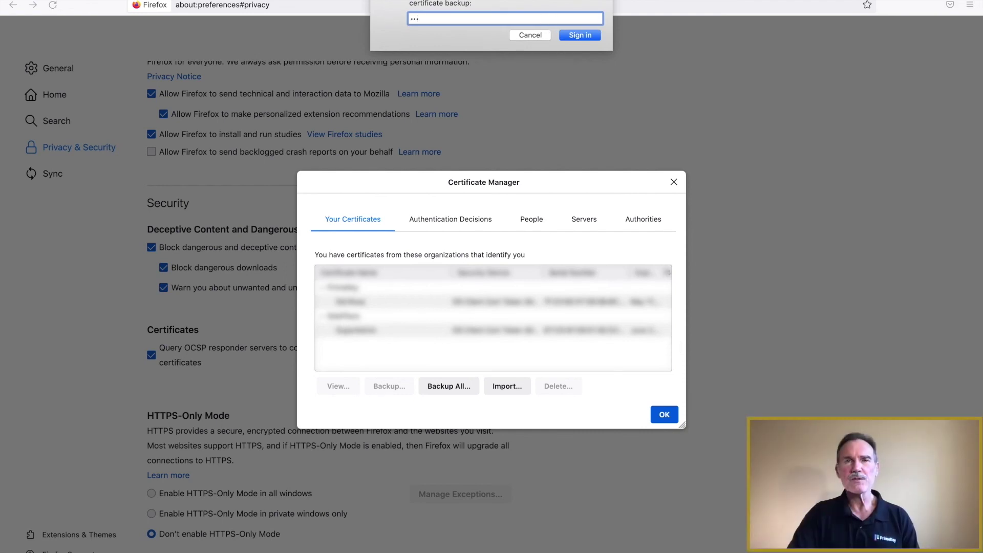
{"action": "left_click", "coordinate": [583, 35]}
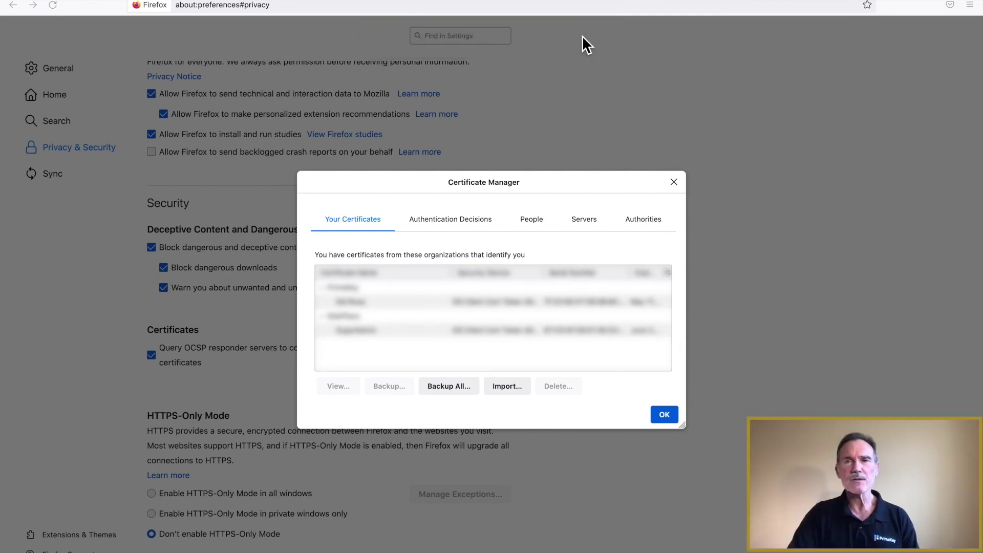
Close Certificate Manager, present the SuperAdmin certificate, and accept the risk for 3.19.28.41.
{"action": "left_click", "coordinate": [664, 414]}
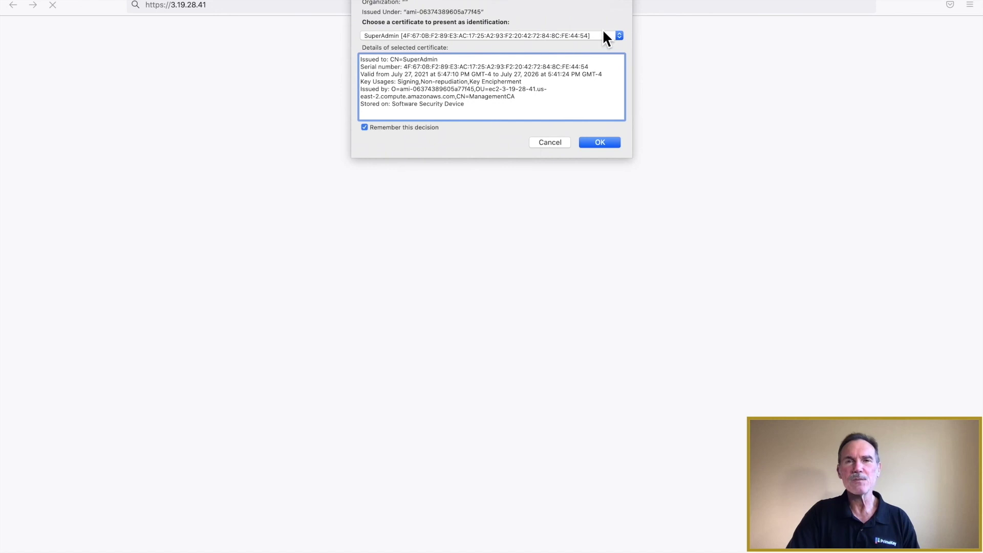
{"action": "left_click", "coordinate": [598, 146]}
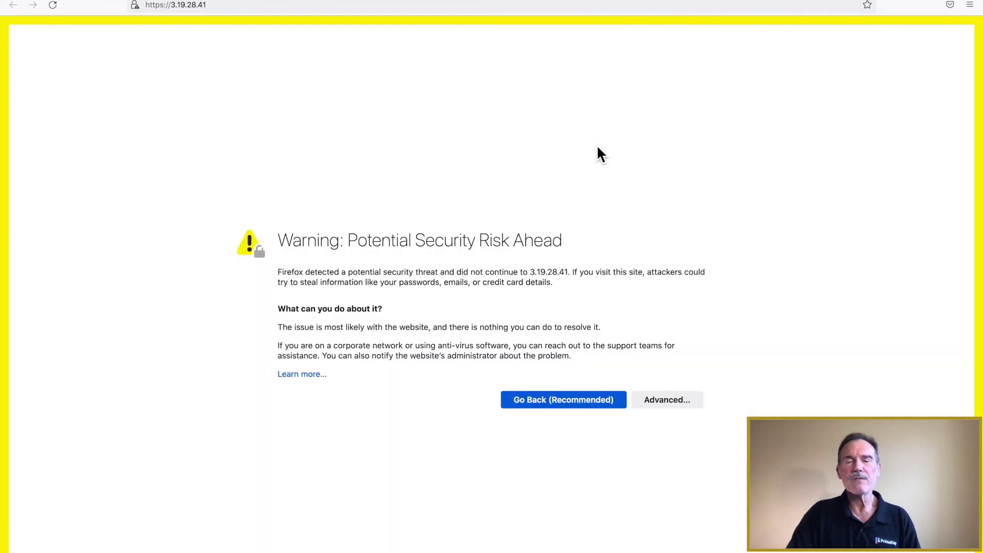
{"action": "left_click", "coordinate": [674, 399]}
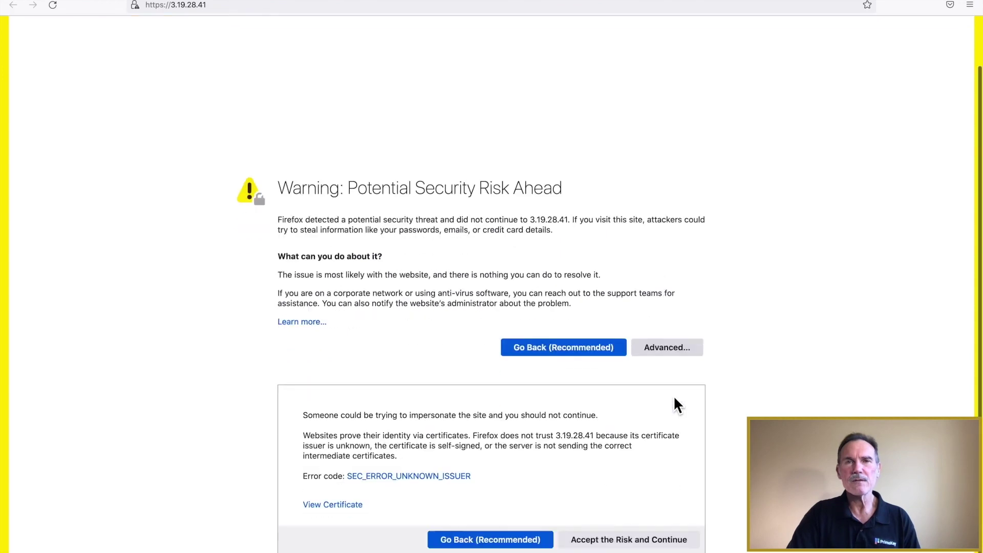
{"action": "left_click", "coordinate": [656, 533]}
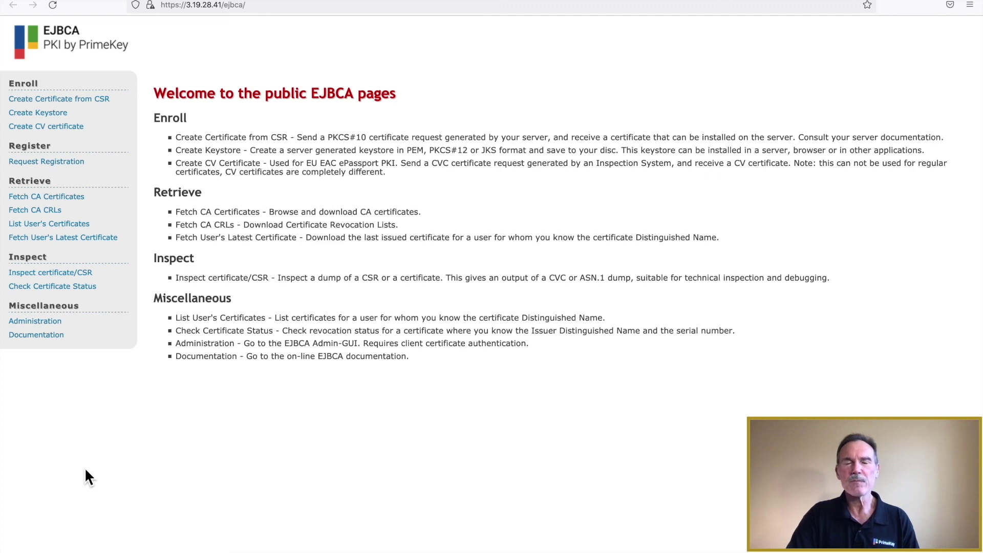
Open the EJBCA Administration GUI, confirm the SuperAdmin welcome, then log out.
{"action": "left_click", "coordinate": [61, 322]}
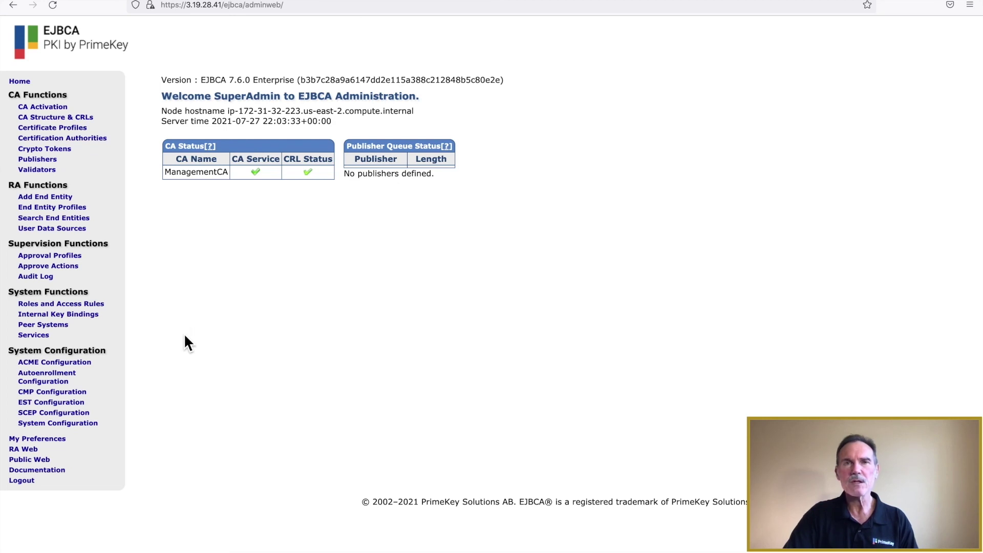
{"action": "left_click", "coordinate": [41, 484]}
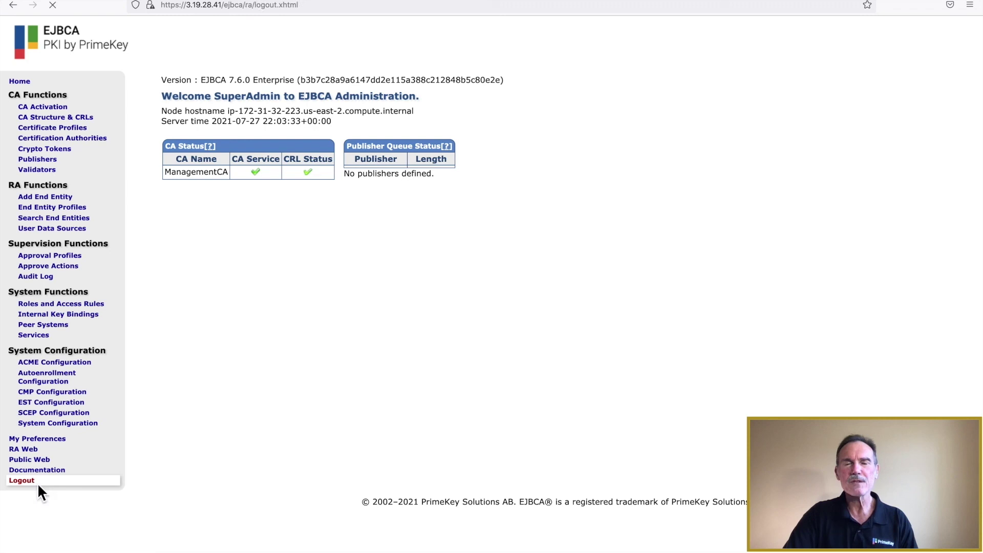